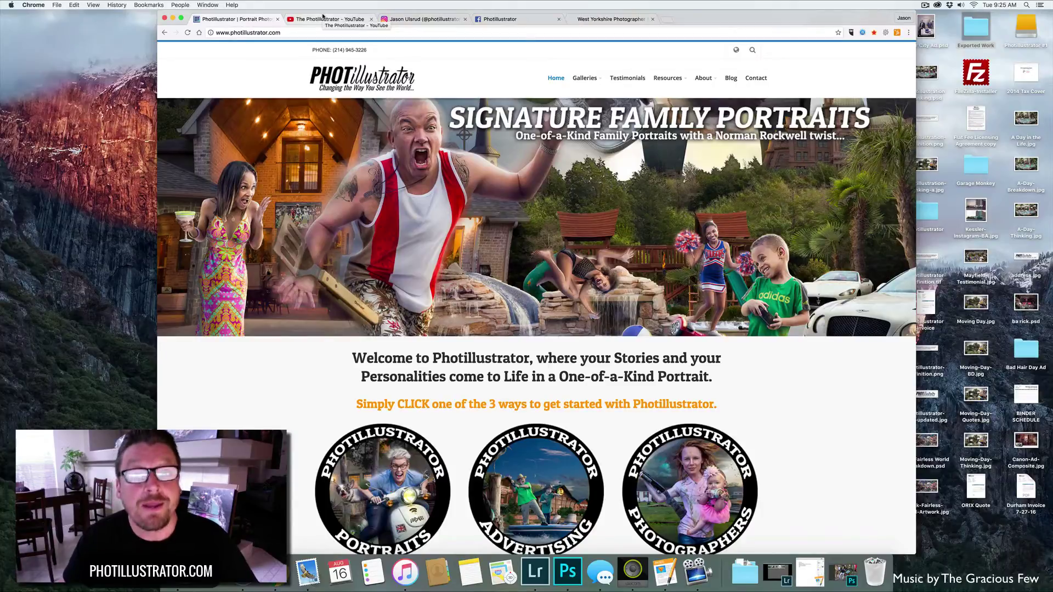
- Visit the YouTube channel tab, then return to the Photillustrator homepage
{"action": "left_click", "coordinate": [323, 18]}
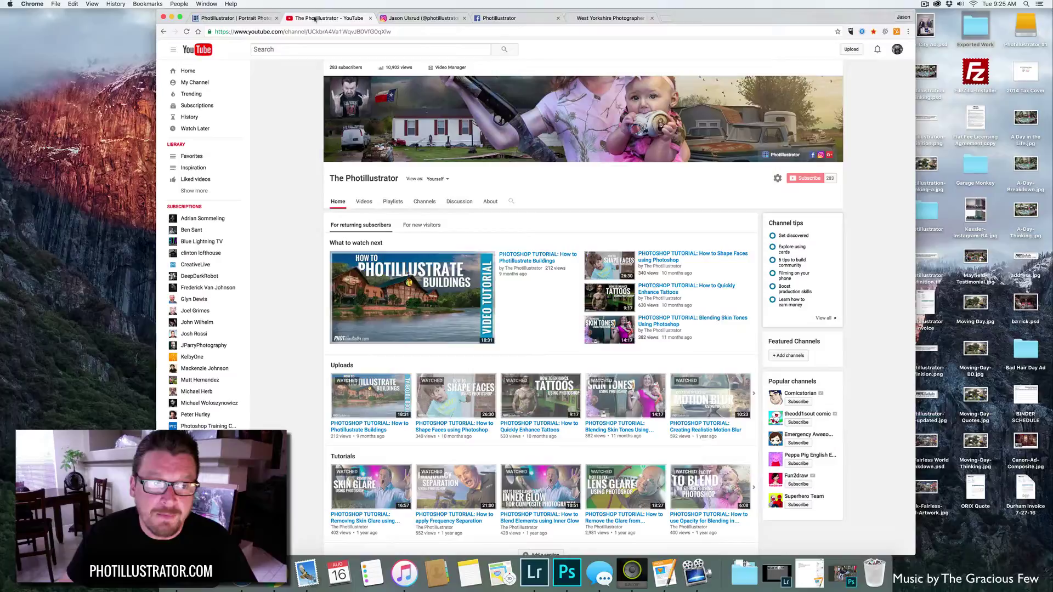
{"action": "left_click", "coordinate": [246, 21]}
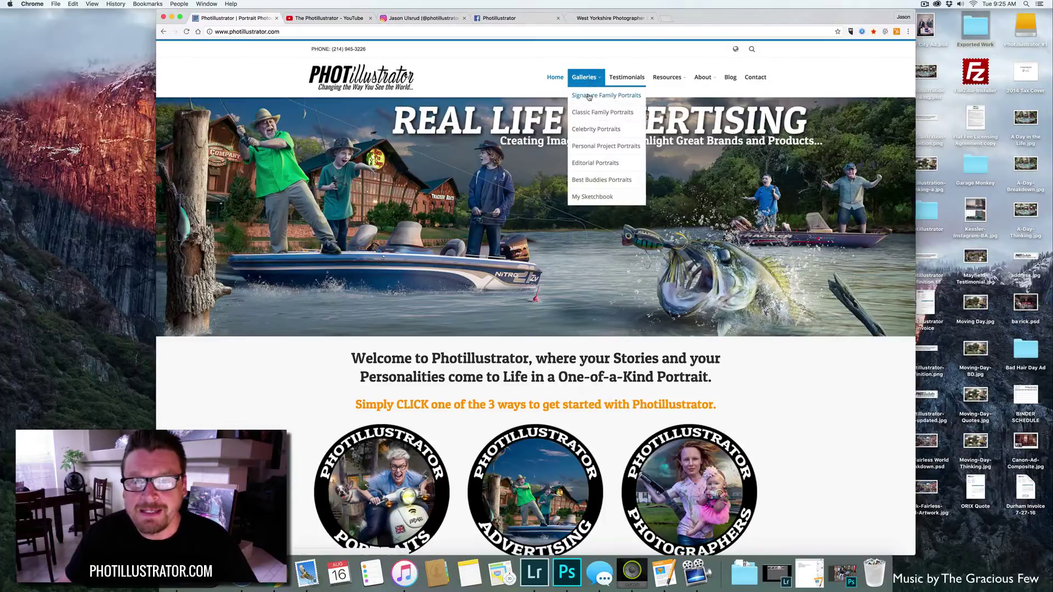
- Browse the Signature Family and Personal Project Portraits galleries, enlarging the mother-and-baby portrait
{"action": "left_click", "coordinate": [589, 97]}
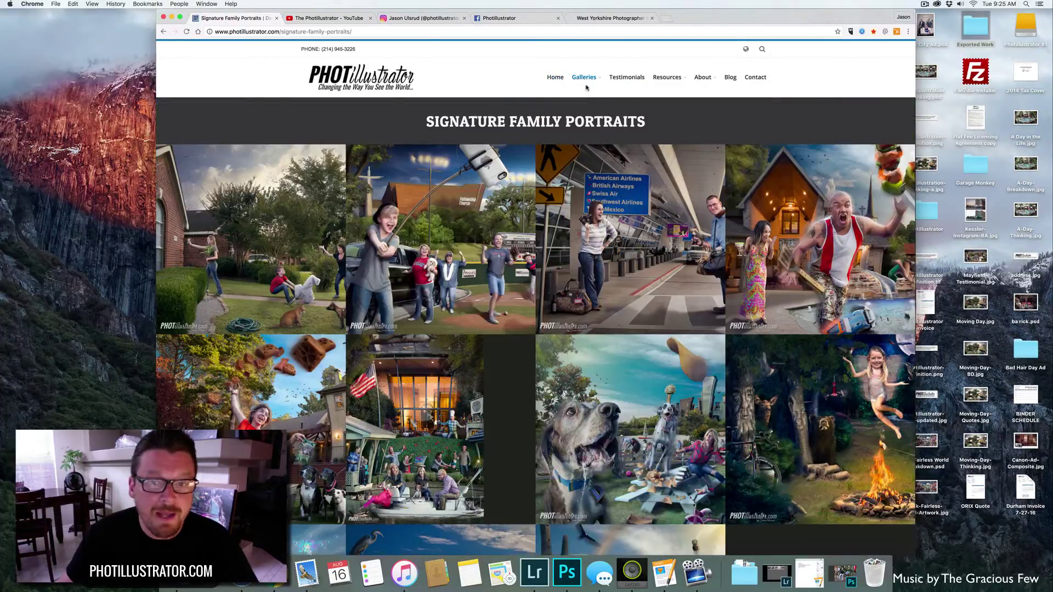
{"action": "mouse_move", "coordinate": [586, 88]}
{"action": "left_click", "coordinate": [588, 146]}
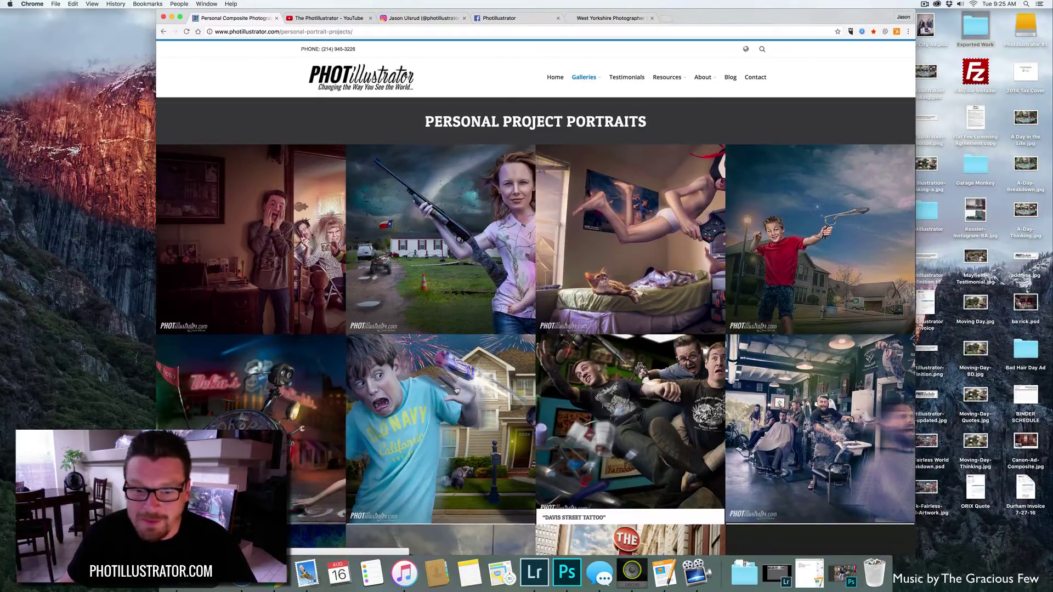
{"action": "left_click", "coordinate": [476, 217]}
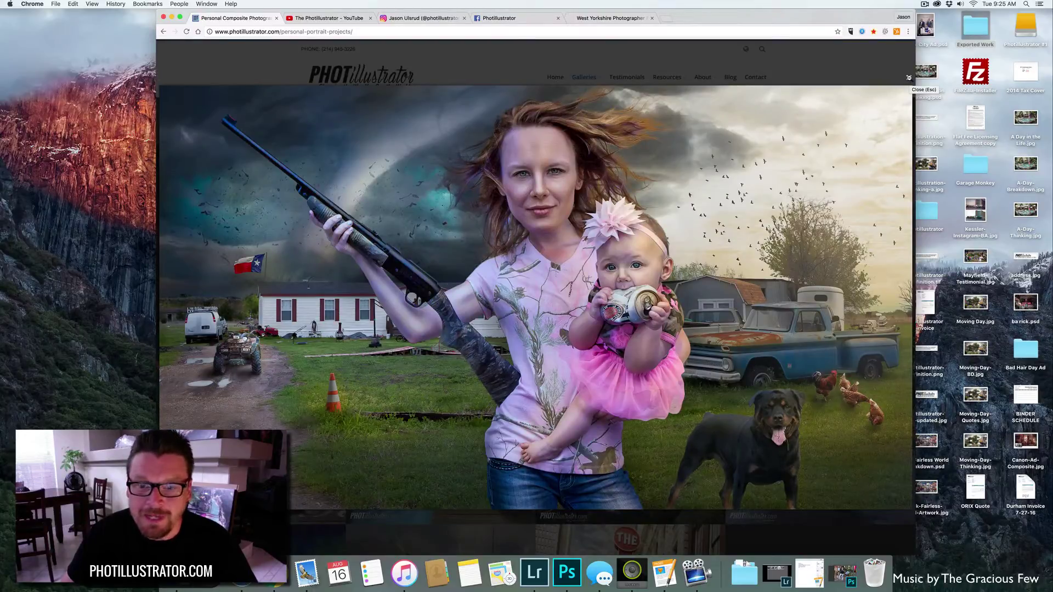
{"action": "left_click", "coordinate": [909, 77]}
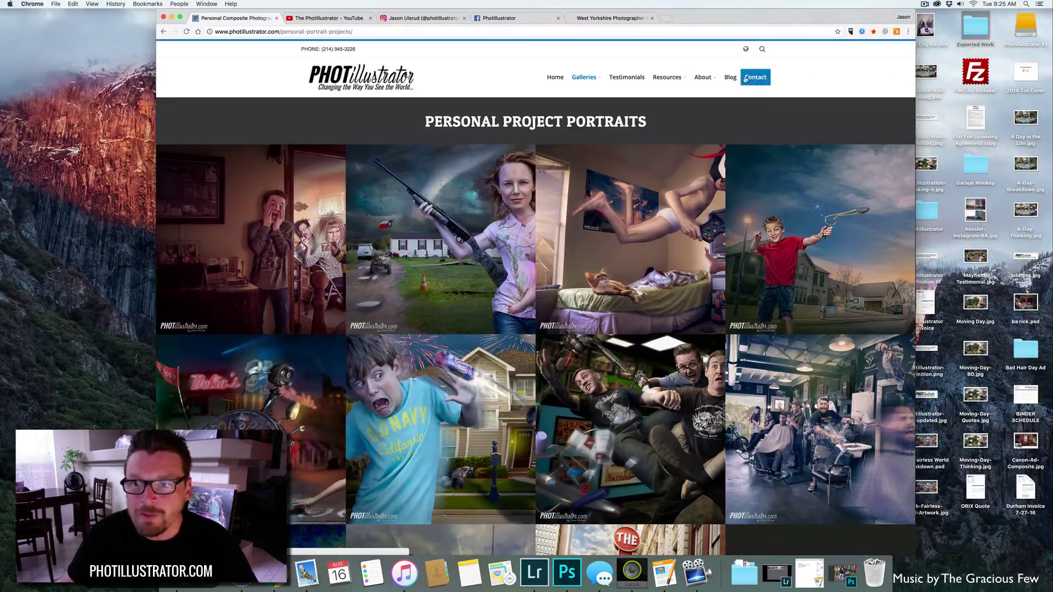
- Open the For Photographers composite resources page and skim through it
{"action": "mouse_move", "coordinate": [667, 79]}
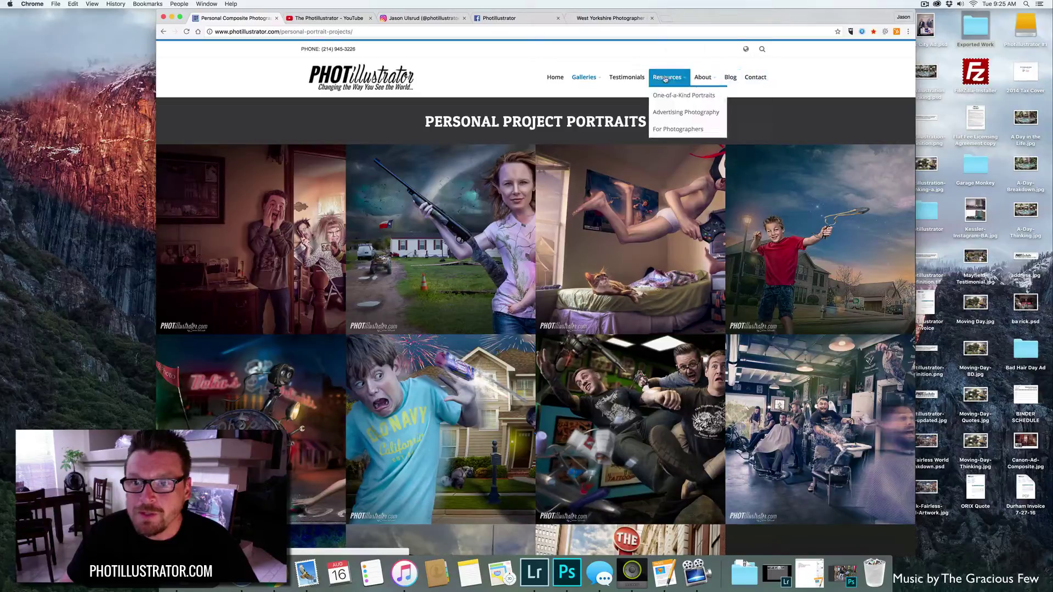
{"action": "left_click", "coordinate": [667, 130]}
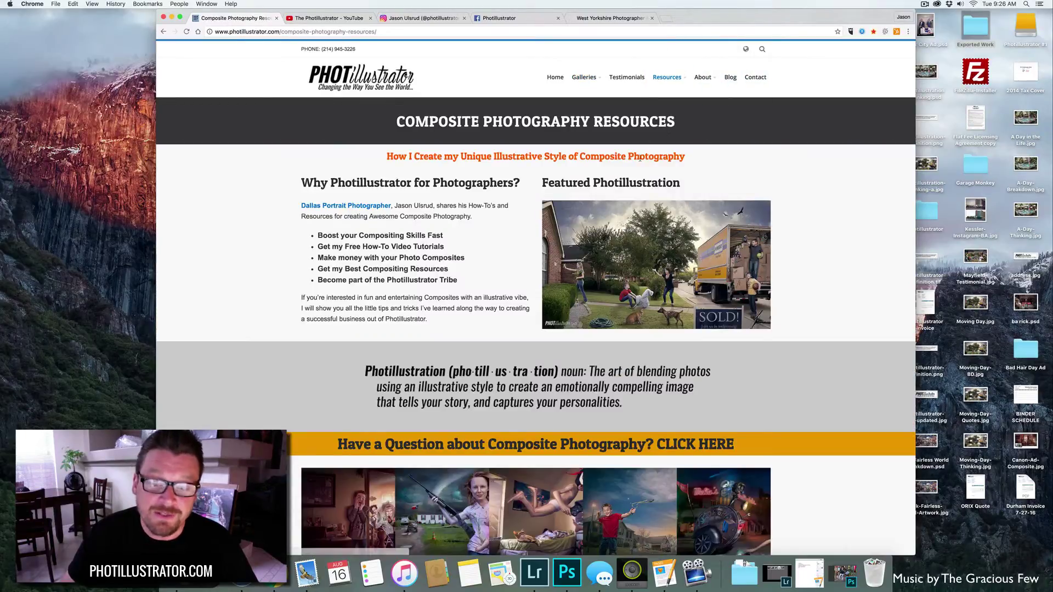
{"action": "scroll", "coordinate": [637, 166], "scroll_direction": "down", "scroll_amount": 5}
{"action": "scroll", "coordinate": [637, 166], "scroll_direction": "up", "scroll_amount": 5}
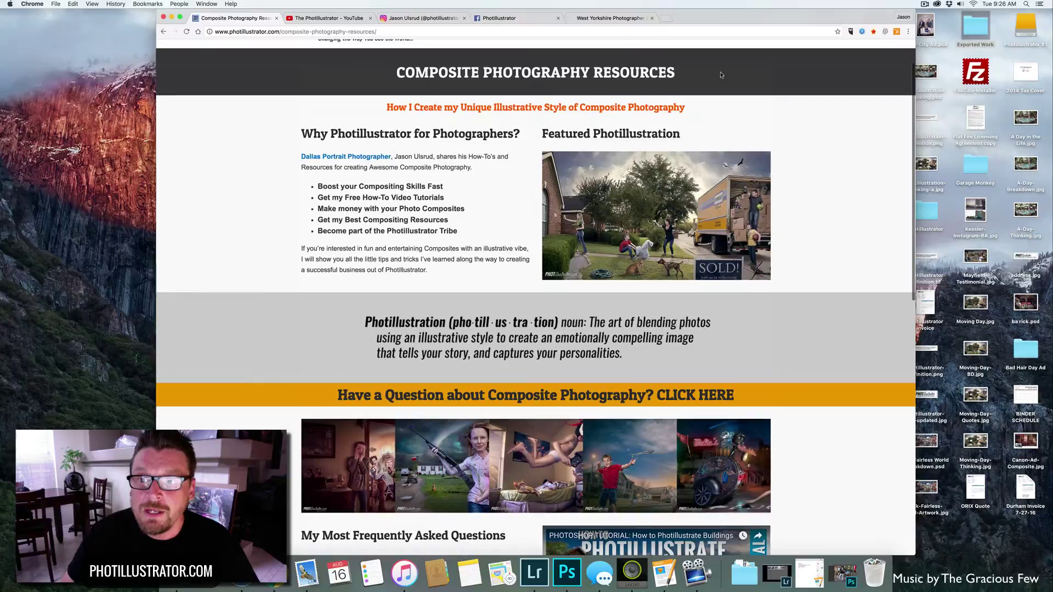
{"action": "scroll", "coordinate": [707, 96], "scroll_direction": "down", "scroll_amount": 1}
{"action": "scroll", "coordinate": [707, 96], "scroll_direction": "up", "scroll_amount": 2}
- View the blog's Tutorials category, then switch to the Instagram profile
{"action": "left_click", "coordinate": [731, 81]}
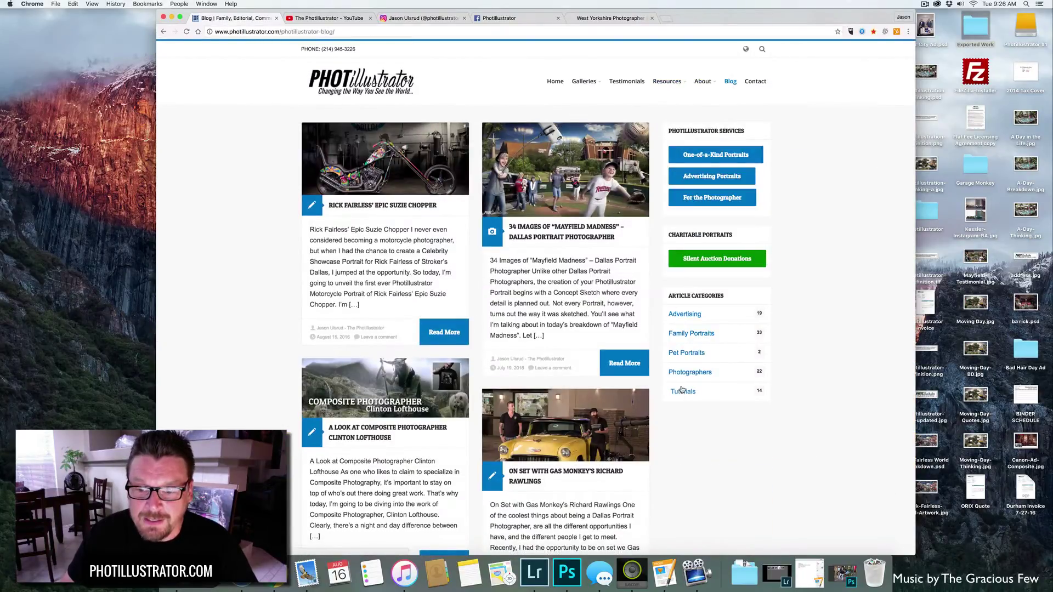
{"action": "left_click", "coordinate": [681, 391]}
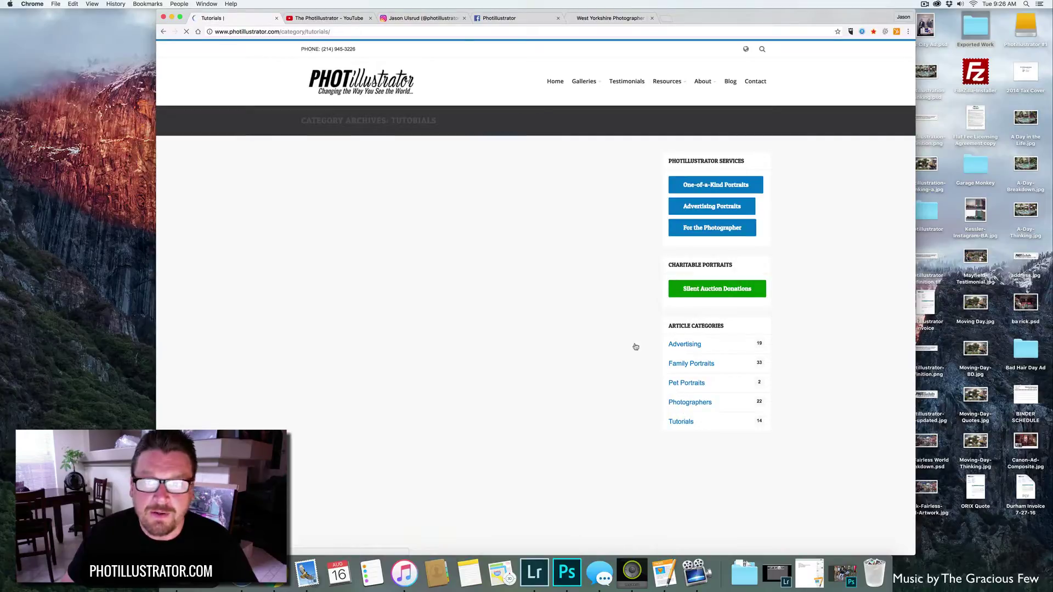
{"action": "left_click", "coordinate": [410, 18]}
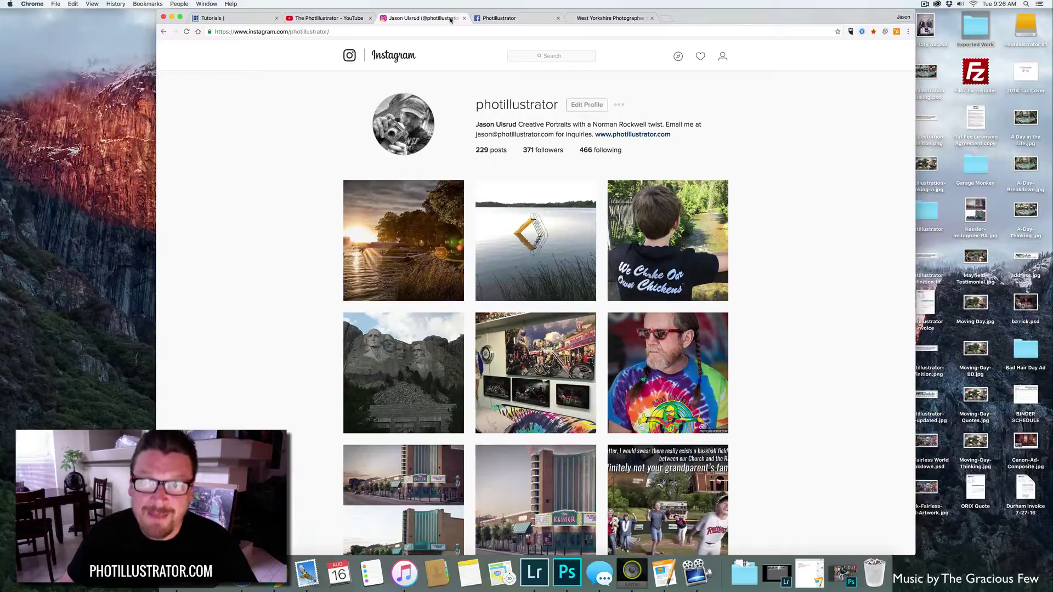
- Visit the Photillustrator Facebook page, then the West Yorkshire photographer's Digital Art gallery
{"action": "left_click", "coordinate": [500, 20]}
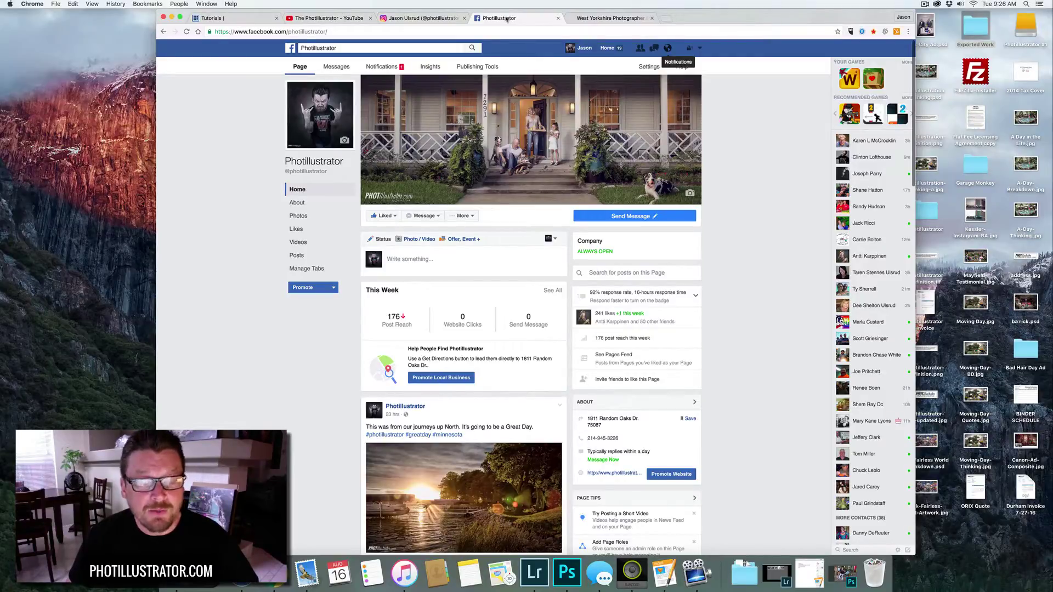
{"action": "left_click", "coordinate": [589, 22]}
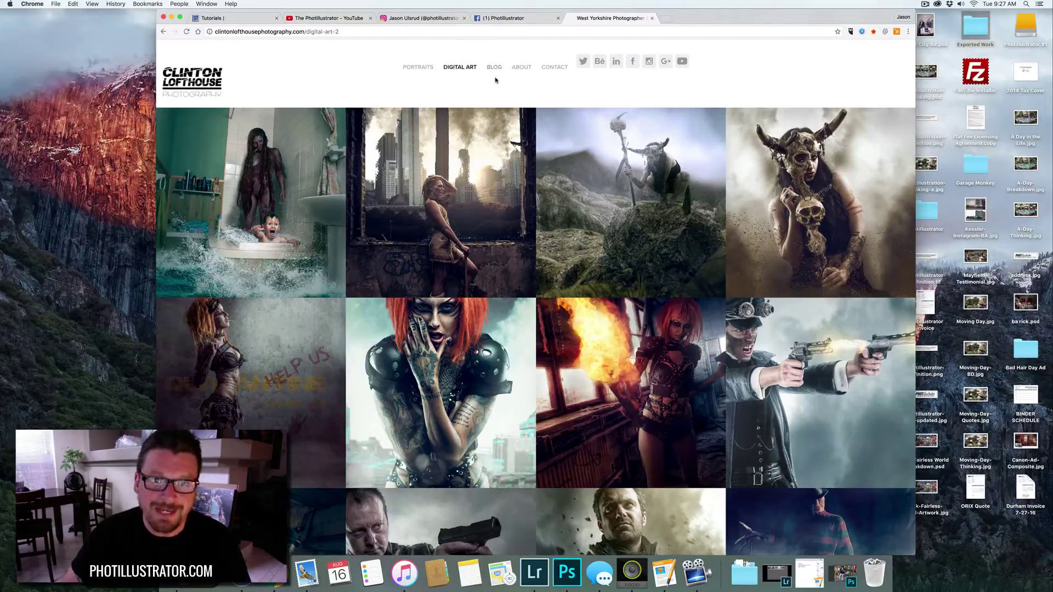
- Minimize the Chrome gallery window to reveal the macOS desktop
{"action": "left_click", "coordinate": [171, 17]}
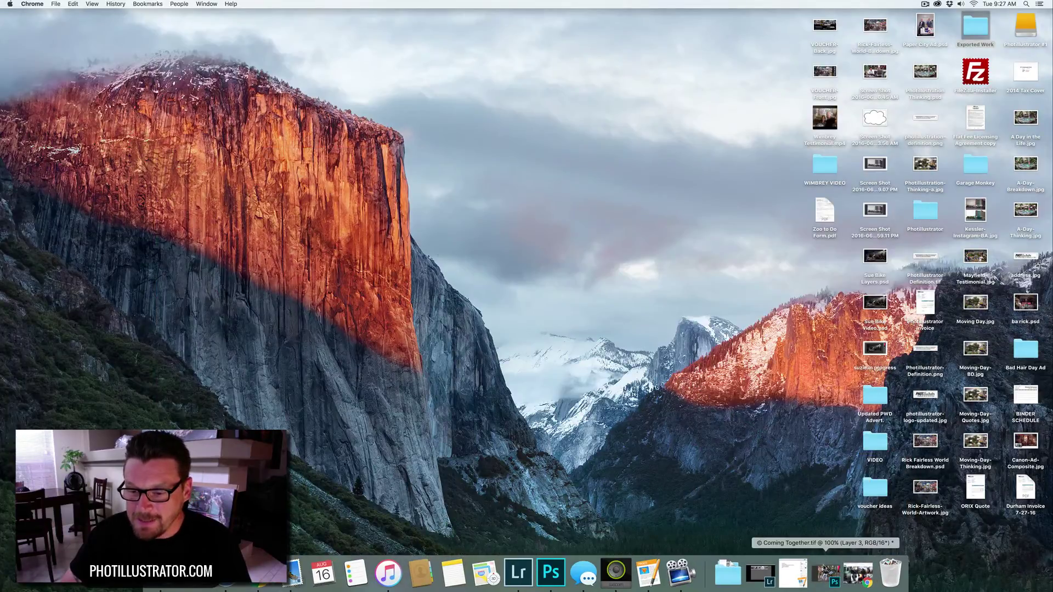
- Bring back the Coming Together.tif composite and add a layer mask to Layer 3
{"action": "left_click", "coordinate": [818, 571]}
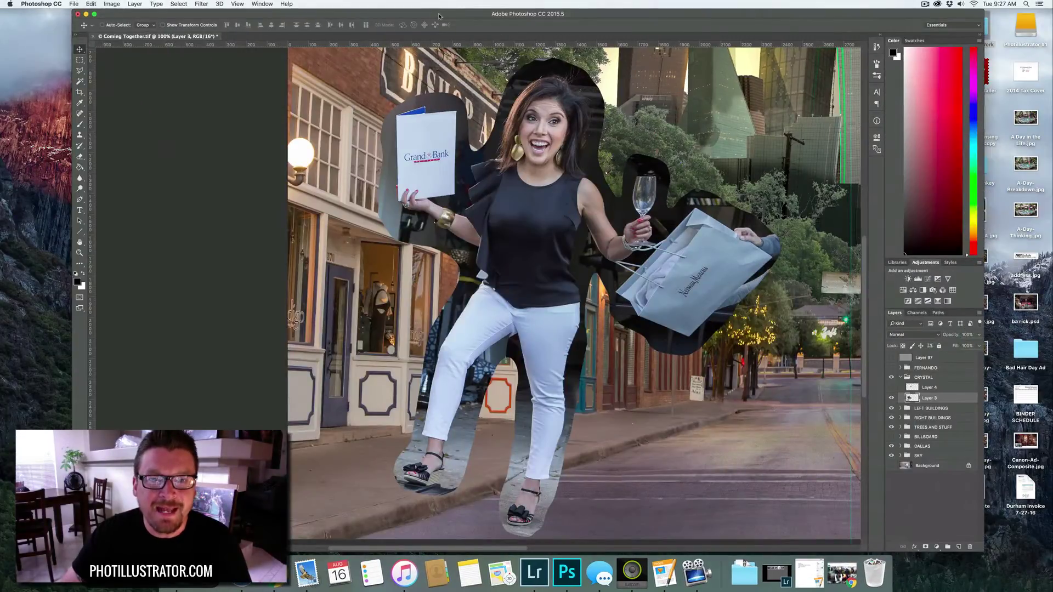
{"action": "left_click_drag", "start_coordinate": [439, 15], "coordinate": [425, 15]}
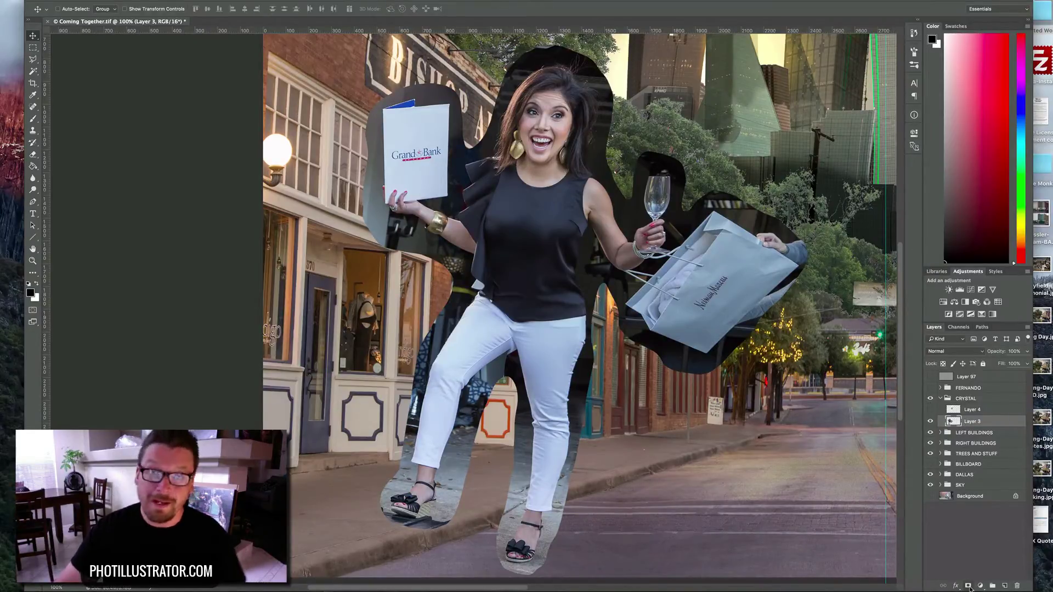
{"action": "left_click", "coordinate": [969, 587]}
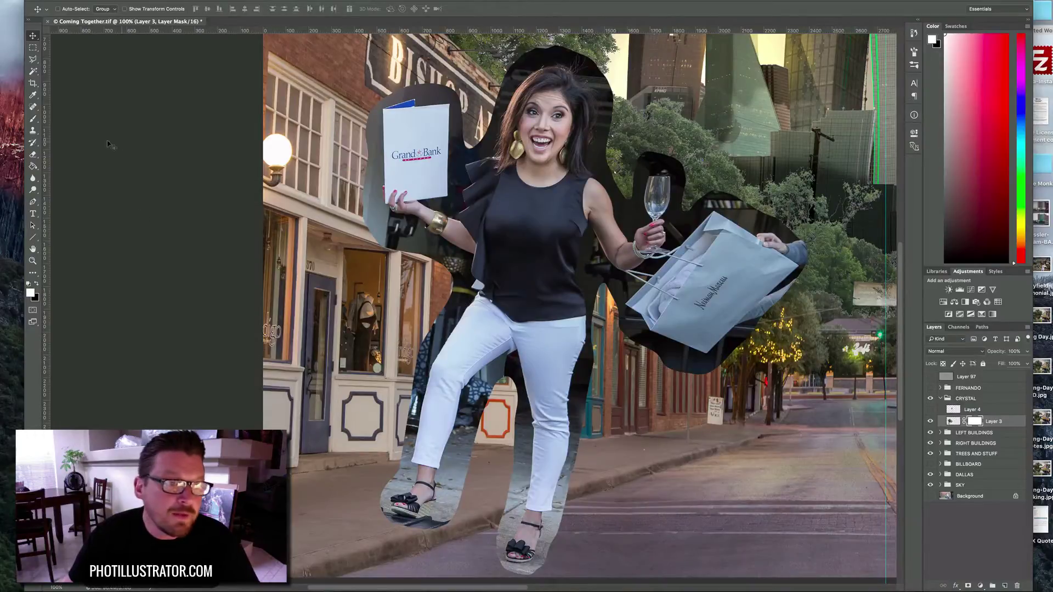
- Select the Brush at 100% opacity and zoom in on the Grand Bank folder
{"action": "left_click", "coordinate": [34, 120]}
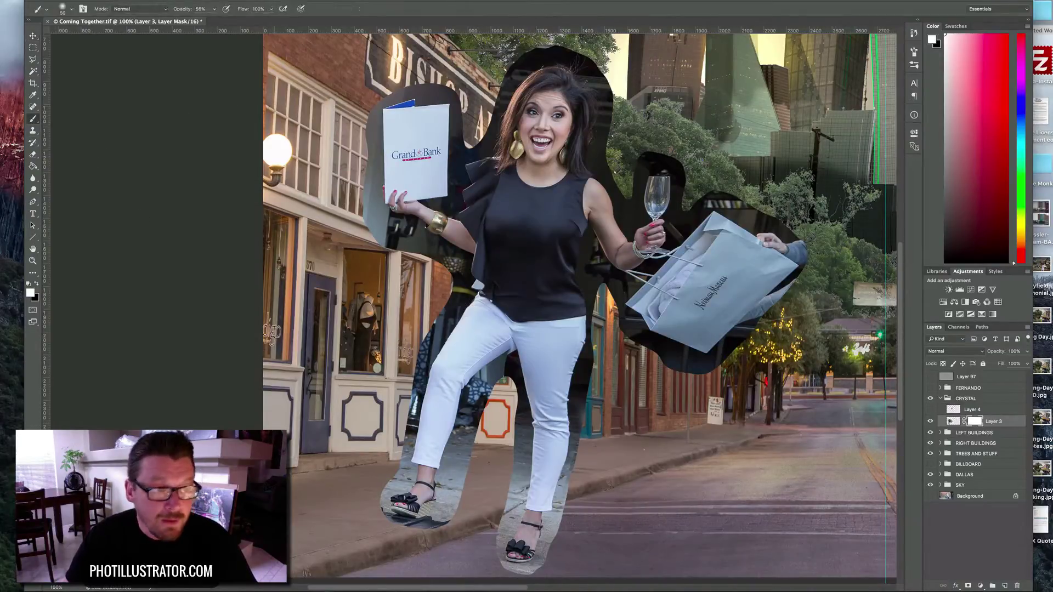
{"action": "left_click", "coordinate": [215, 8]}
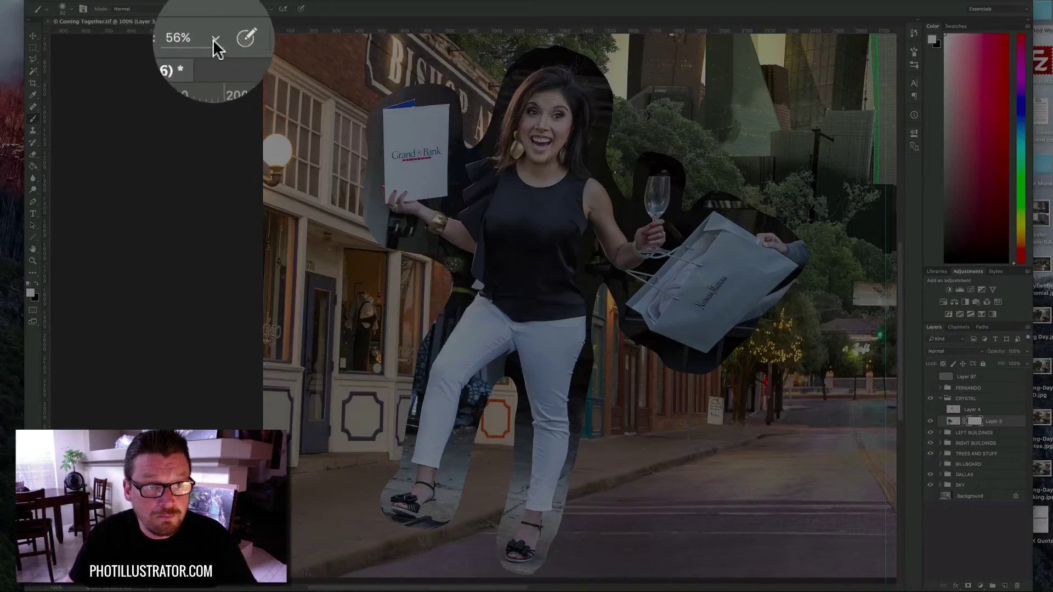
{"action": "left_click_drag", "start_coordinate": [217, 16], "coordinate": [244, 17]}
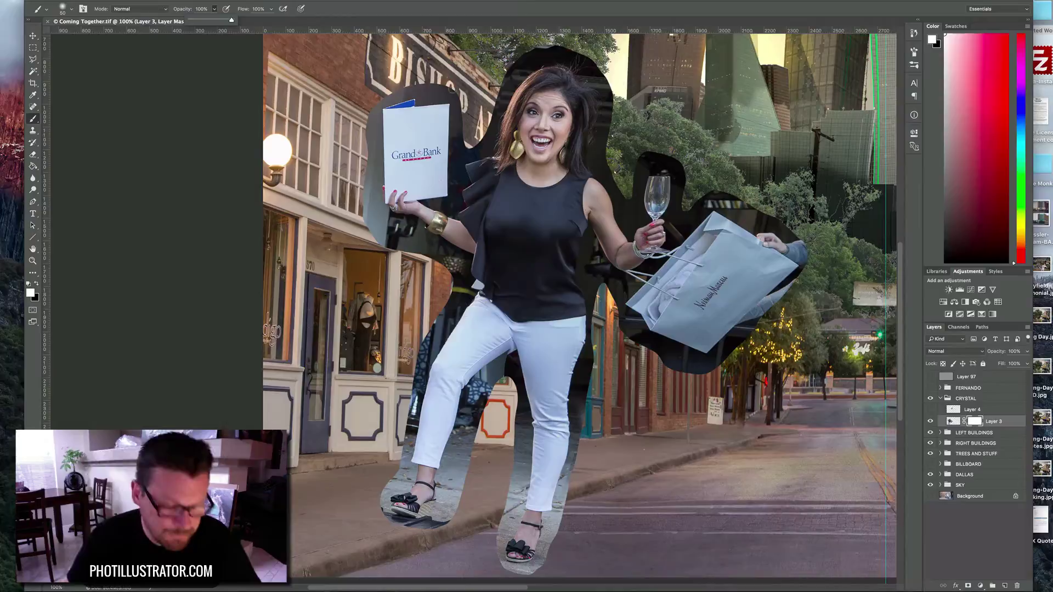
{"action": "left_click", "coordinate": [421, 121]}
- Zoom to 300% on the folder's left edge and set the brush size to 49
{"action": "left_click", "coordinate": [387, 149]}
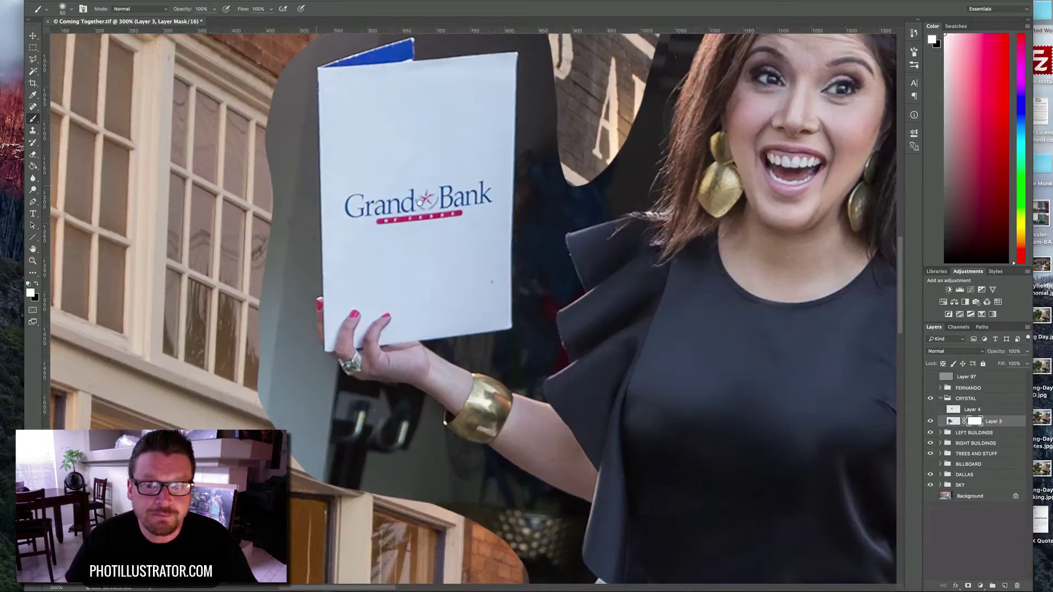
{"action": "left_click_drag", "start_coordinate": [420, 202], "coordinate": [672, 286]}
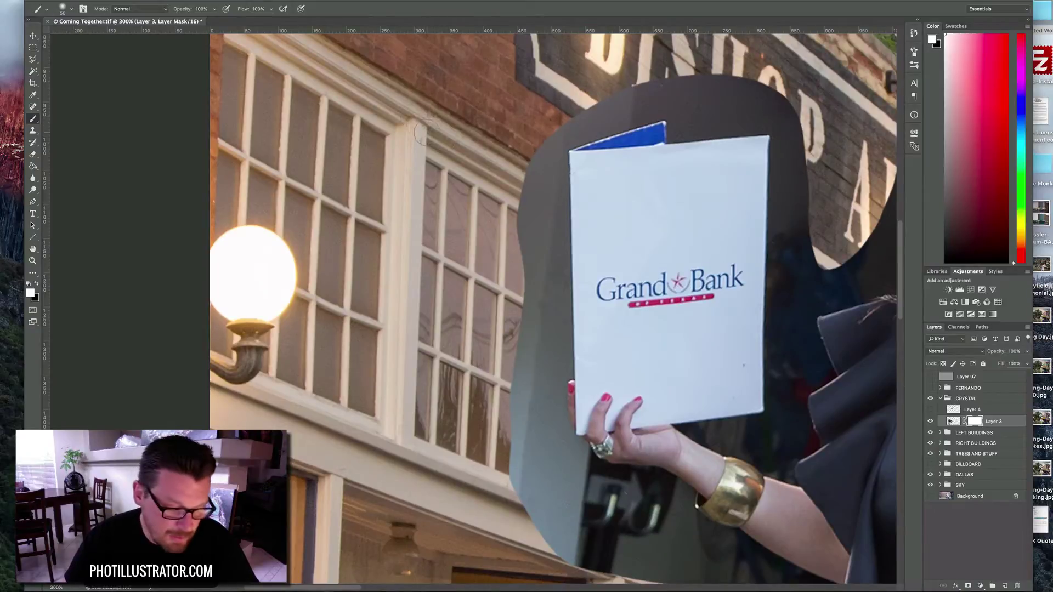
{"action": "left_click_drag", "start_coordinate": [443, 117], "coordinate": [465, 91]}
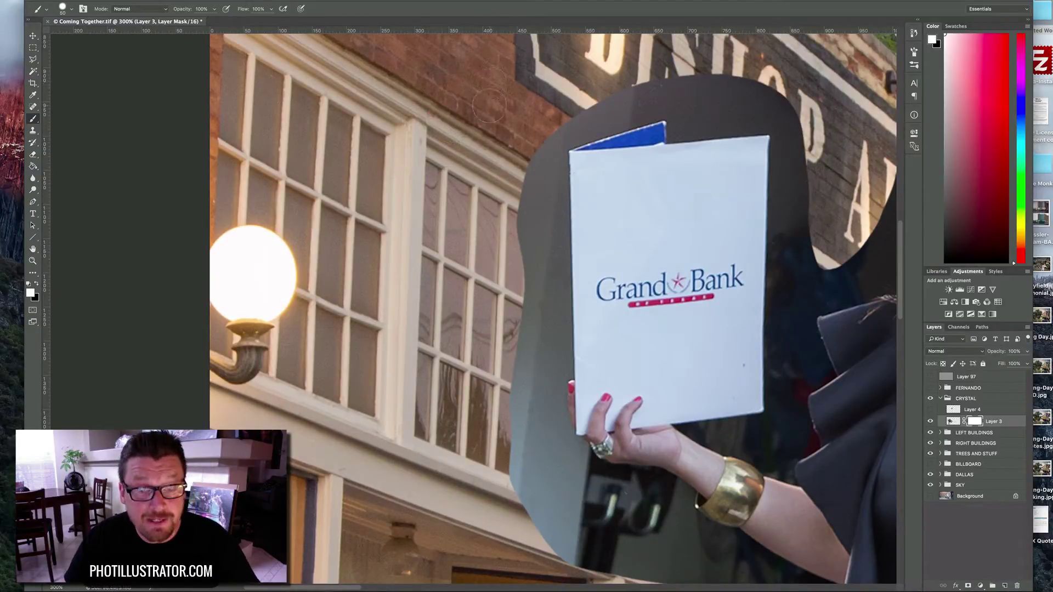
{"action": "left_click_drag", "start_coordinate": [488, 156], "coordinate": [491, 156]}
{"action": "left_click_drag", "start_coordinate": [504, 128], "coordinate": [506, 129]}
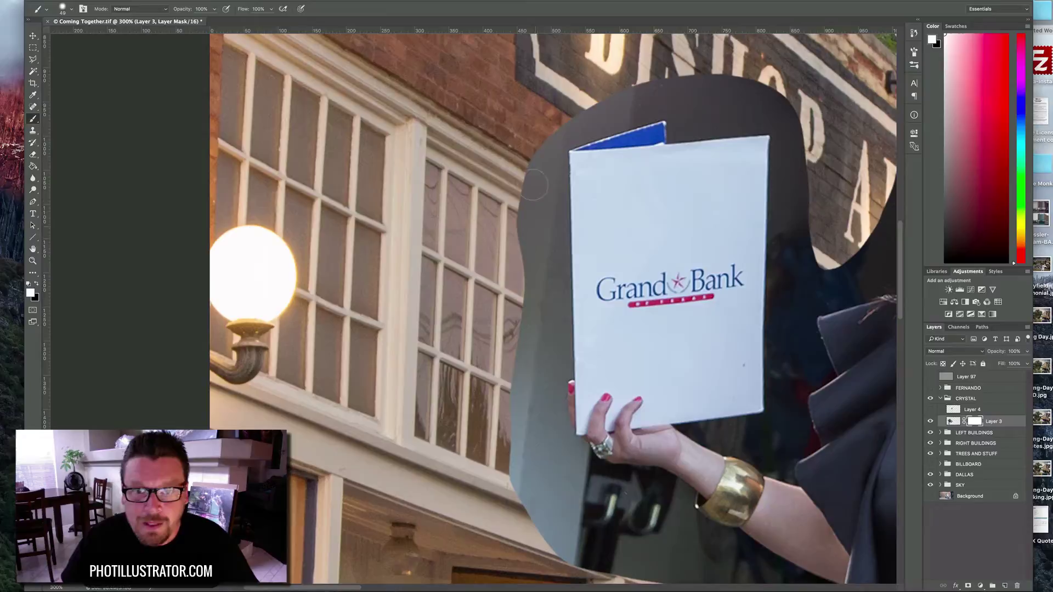
- Paint black on the mask beside the folder, undoing trial strokes and adjusting brush hardness
{"action": "key", "text": "x"}
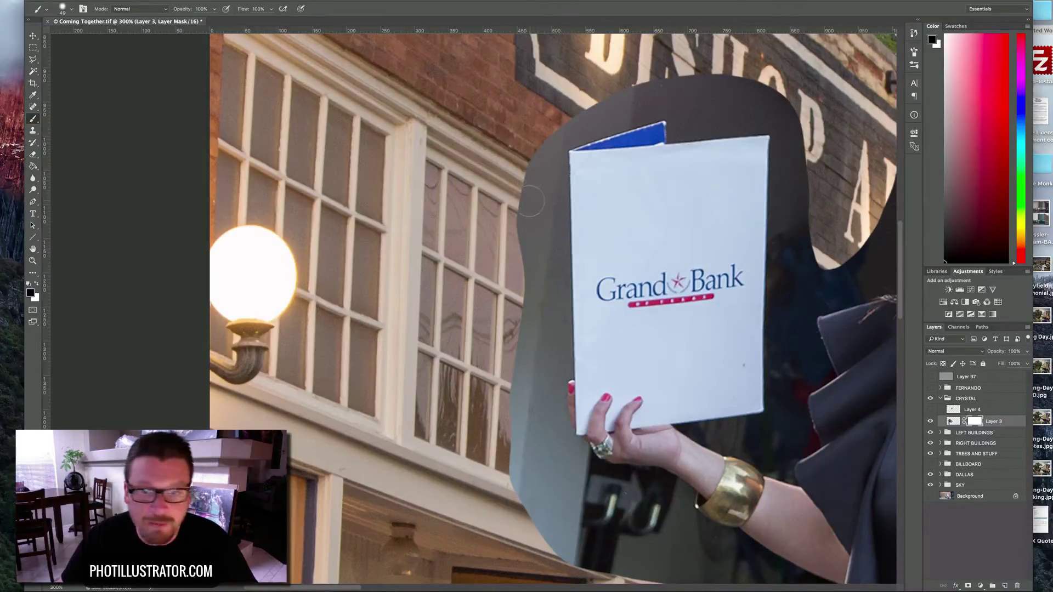
{"action": "mouse_move", "coordinate": [531, 202]}
{"action": "left_mouse_down"}
{"action": "mouse_move", "coordinate": [541, 164]}
{"action": "mouse_move", "coordinate": [560, 220]}
{"action": "mouse_move", "coordinate": [562, 198]}
{"action": "mouse_move", "coordinate": [548, 307]}
{"action": "mouse_move", "coordinate": [568, 270]}
{"action": "left_mouse_up"}
{"action": "key", "text": "super+alt+z"}
{"action": "key", "text": "super+alt+z"}
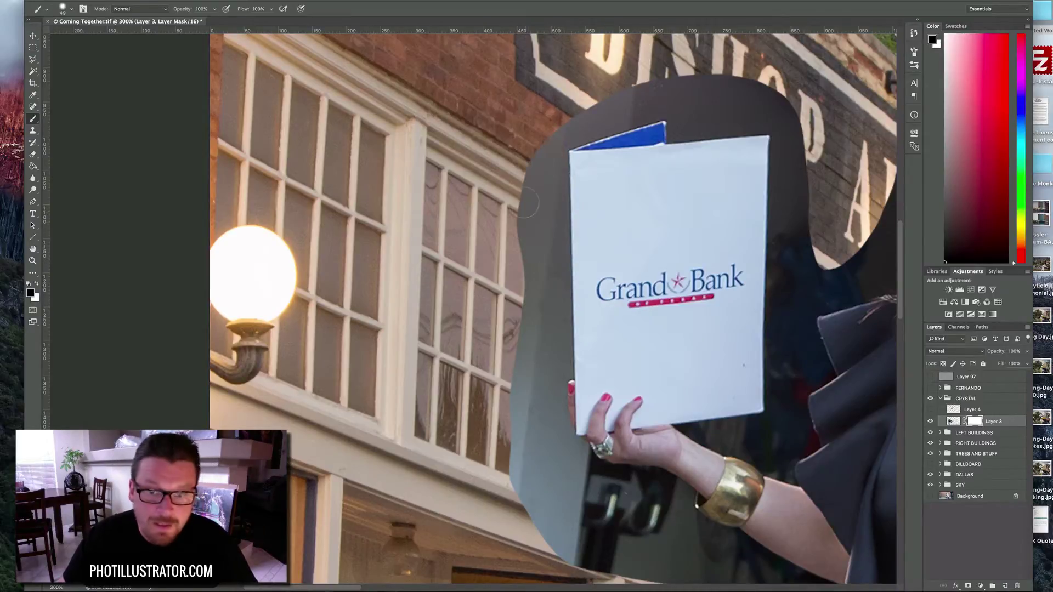
{"action": "mouse_move", "coordinate": [509, 169]}
{"action": "left_mouse_down"}
{"action": "mouse_move", "coordinate": [502, 380]}
{"action": "mouse_move", "coordinate": [540, 187]}
{"action": "mouse_move", "coordinate": [552, 192]}
{"action": "mouse_move", "coordinate": [562, 263]}
{"action": "left_mouse_up"}
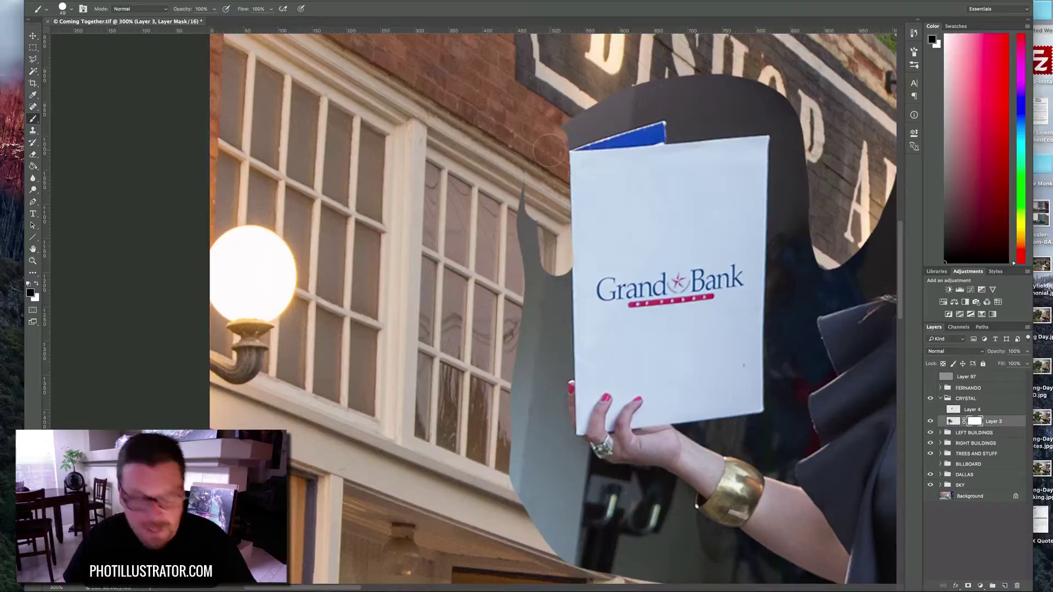
{"action": "key", "text": "ctrl+alt+z"}
{"action": "key", "text": "ctrl+alt+z"}
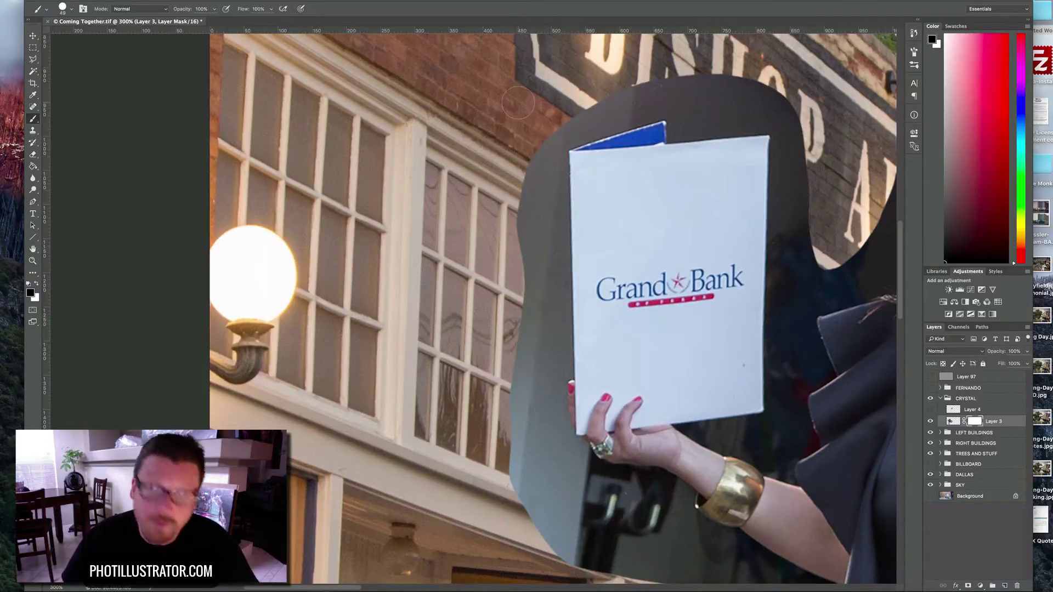
{"action": "left_click_drag", "start_coordinate": [537, 175], "coordinate": [547, 164]}
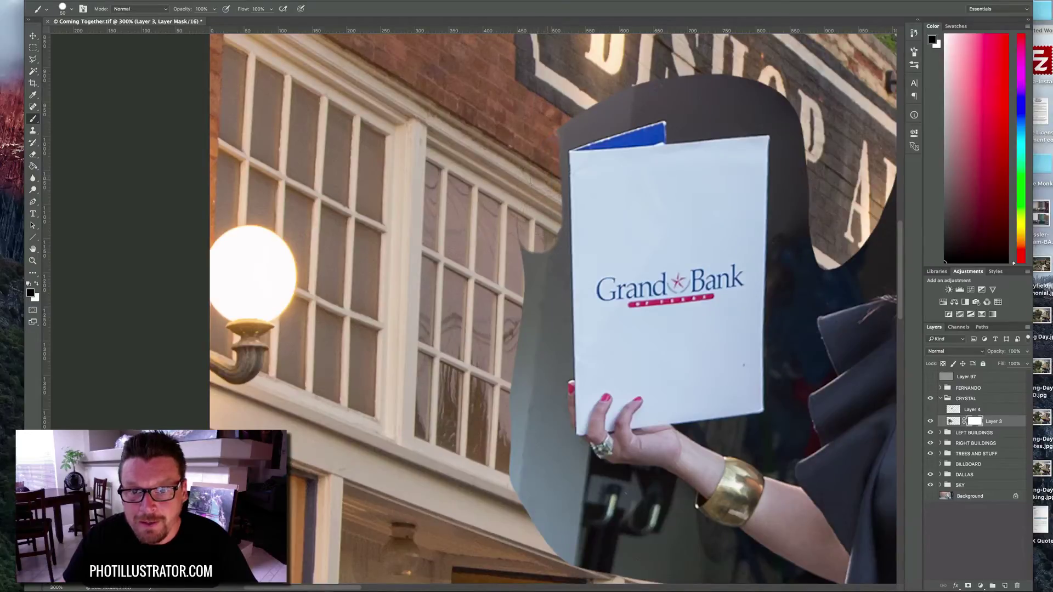
- With a 34 px brush, mask the grey strip along the folder's left edge
{"action": "left_click_drag", "start_coordinate": [543, 170], "coordinate": [541, 163]}
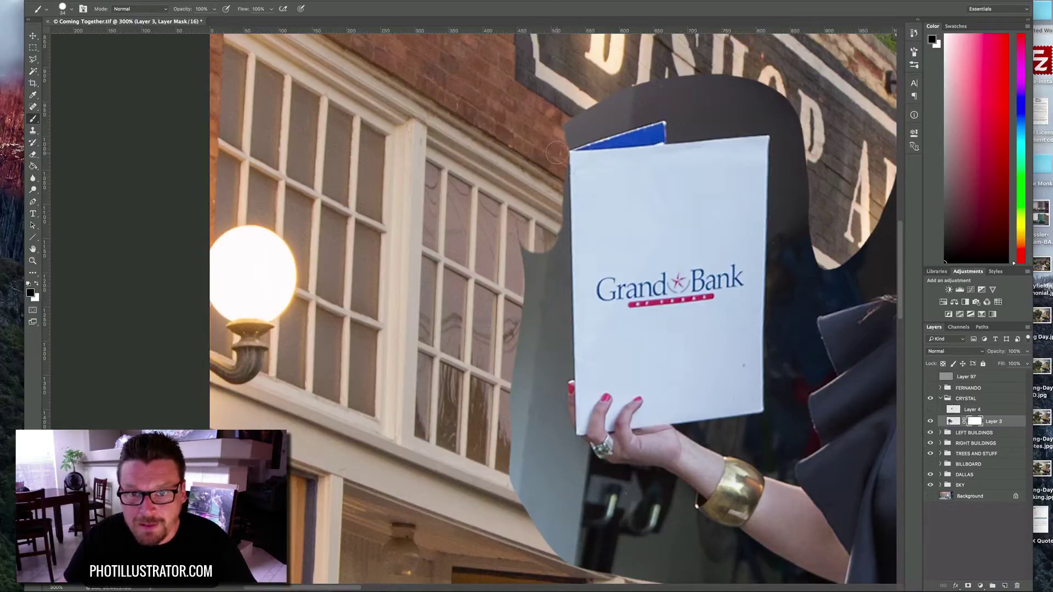
{"action": "left_click", "coordinate": [563, 364], "text": "shift"}
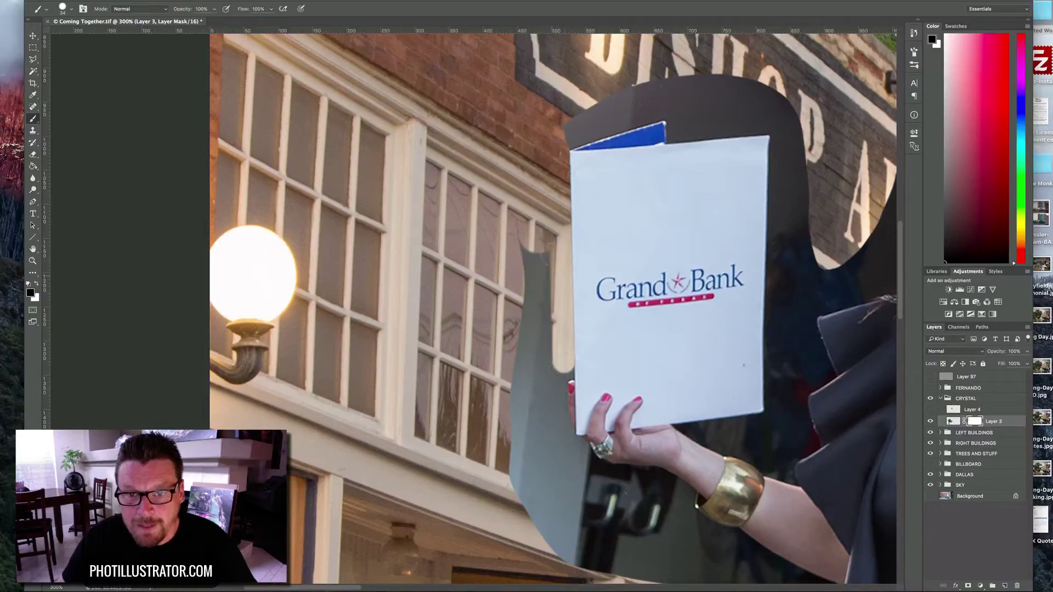
{"action": "mouse_move", "coordinate": [549, 351]}
{"action": "left_mouse_down"}
{"action": "mouse_move", "coordinate": [535, 252]}
{"action": "mouse_move", "coordinate": [523, 307]}
{"action": "mouse_move", "coordinate": [531, 365]}
{"action": "left_mouse_up"}
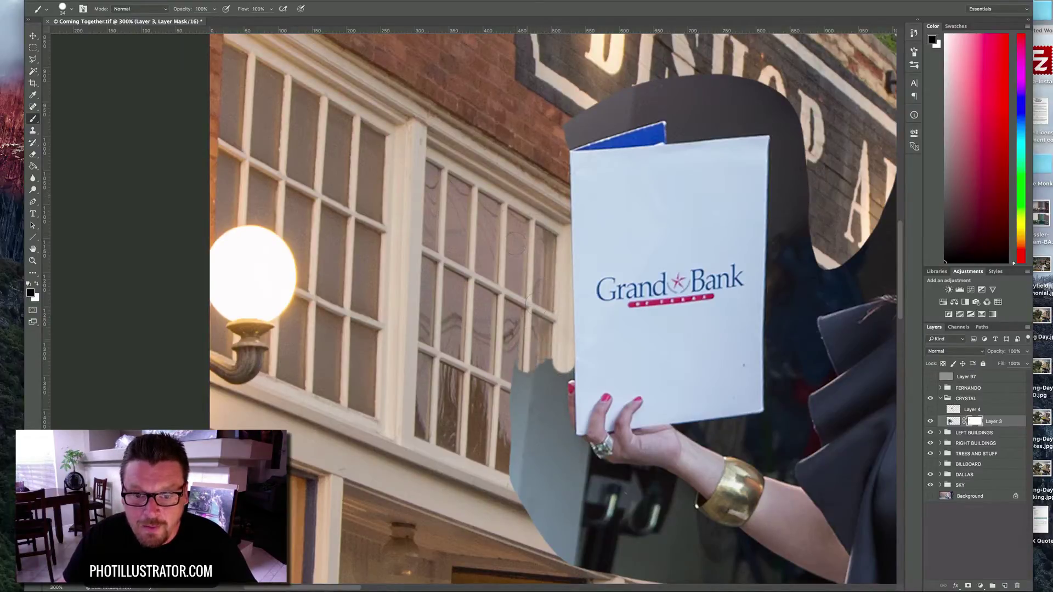
- At 500% with a 6–18 px brush, refine the mask around the fingers and ring
{"action": "left_click", "coordinate": [545, 391]}
{"action": "left_click", "coordinate": [550, 395]}
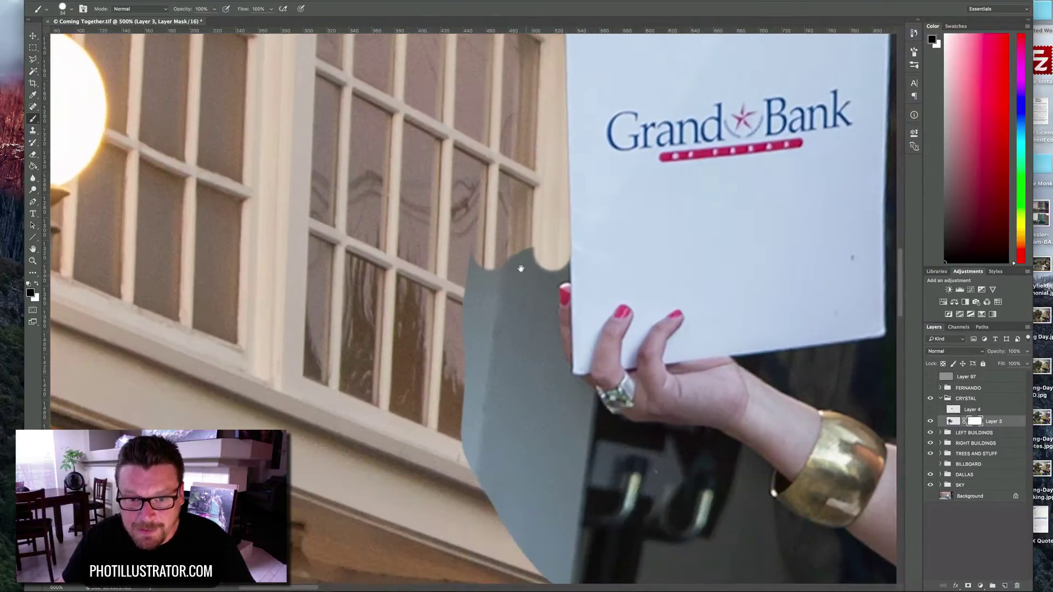
{"action": "mouse_move", "coordinate": [537, 228]}
{"action": "left_mouse_down", "text": "ctrl+alt"}
{"action": "mouse_move", "coordinate": [527, 229]}
{"action": "mouse_move", "coordinate": [550, 244]}
{"action": "left_mouse_up", "text": "ctrl+alt"}
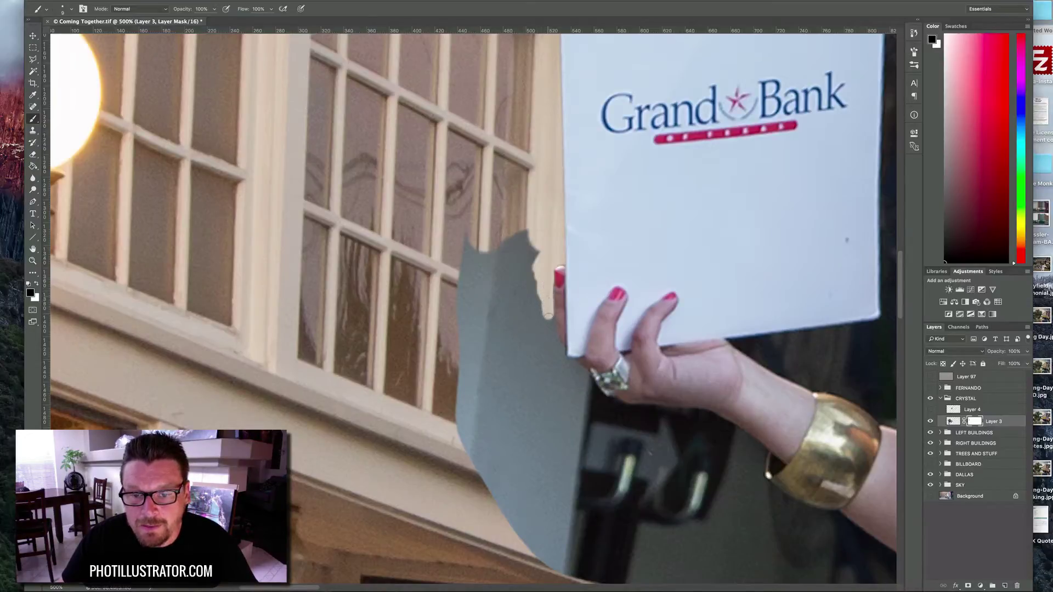
{"action": "mouse_move", "coordinate": [554, 332]}
{"action": "left_mouse_down"}
{"action": "mouse_move", "coordinate": [562, 365]}
{"action": "mouse_move", "coordinate": [598, 398]}
{"action": "left_mouse_up"}
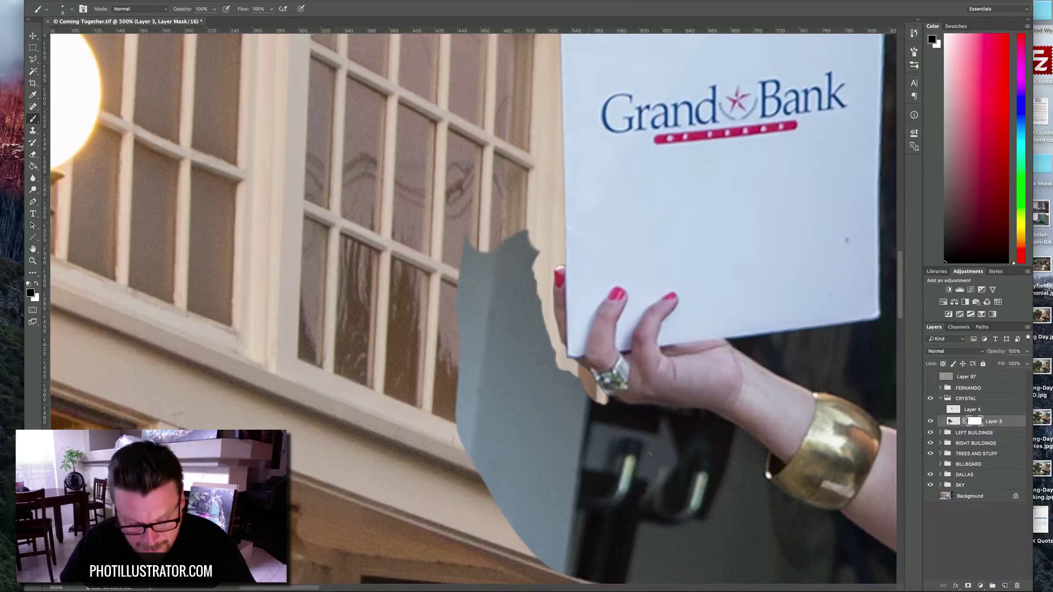
{"action": "left_click_drag", "start_coordinate": [554, 319], "coordinate": [482, 247]}
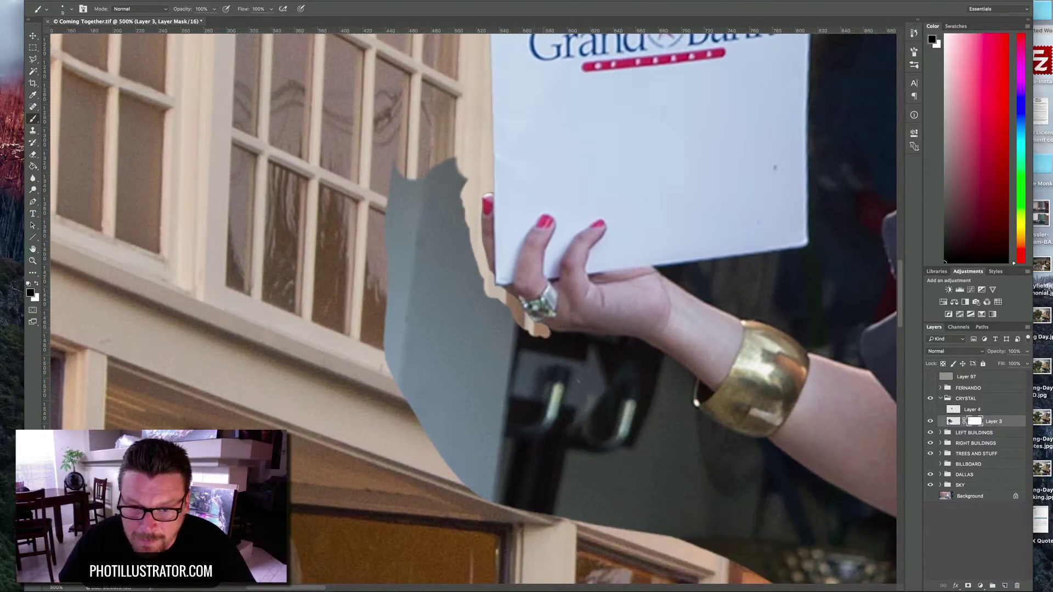
{"action": "left_click_drag", "start_coordinate": [547, 329], "coordinate": [555, 337]}
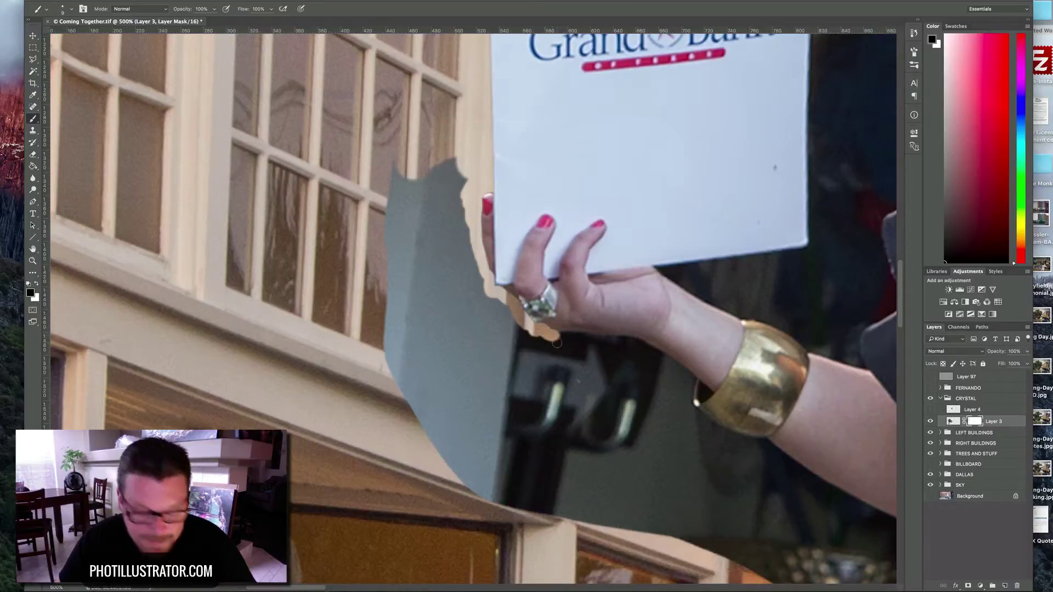
{"action": "left_click_drag", "start_coordinate": [556, 342], "coordinate": [639, 349]}
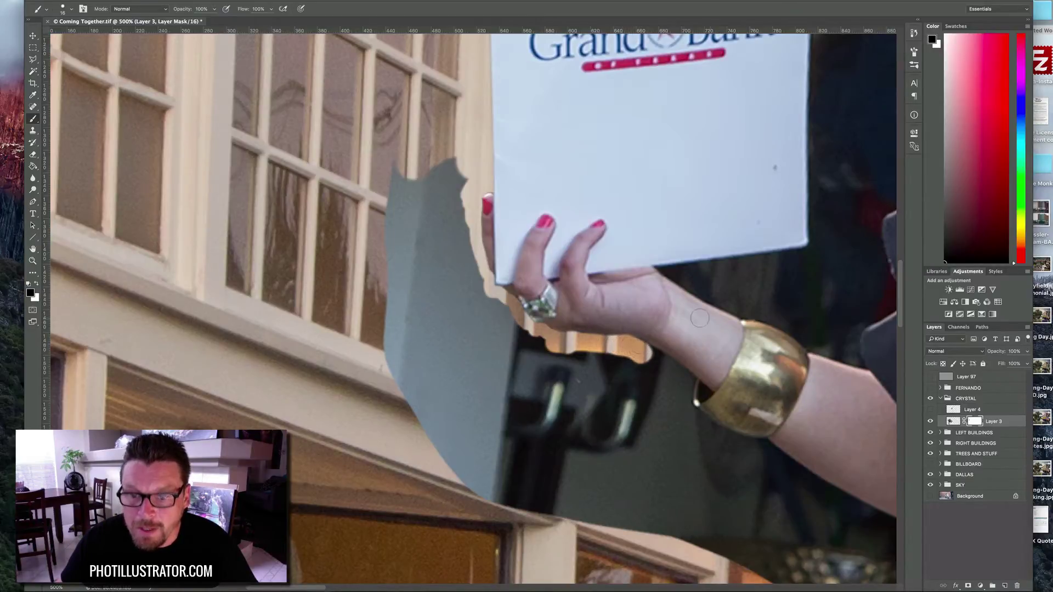
{"action": "mouse_move", "coordinate": [447, 197]}
{"action": "left_mouse_down"}
{"action": "mouse_move", "coordinate": [419, 179]}
{"action": "mouse_move", "coordinate": [385, 114]}
{"action": "mouse_move", "coordinate": [416, 175]}
{"action": "mouse_move", "coordinate": [412, 135]}
{"action": "mouse_move", "coordinate": [418, 206]}
{"action": "mouse_move", "coordinate": [461, 255]}
{"action": "mouse_move", "coordinate": [490, 274]}
{"action": "mouse_move", "coordinate": [563, 284]}
{"action": "mouse_move", "coordinate": [511, 288]}
{"action": "mouse_move", "coordinate": [409, 229]}
{"action": "mouse_move", "coordinate": [396, 77]}
{"action": "mouse_move", "coordinate": [409, 225]}
{"action": "mouse_move", "coordinate": [466, 269]}
{"action": "left_mouse_up"}
{"action": "key", "text": "ctrl+z"}
{"action": "key", "text": "ctrl+z"}
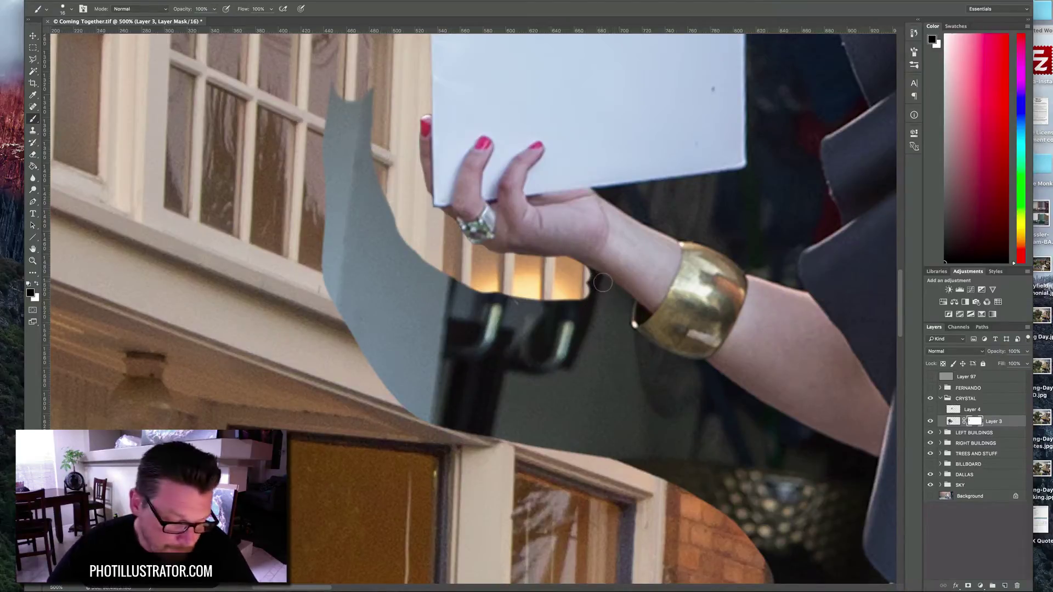
- With a 16 px black brush, mask the backdrop beside the arm above the bracelet
{"action": "left_click_drag", "start_coordinate": [606, 286], "coordinate": [593, 282]}
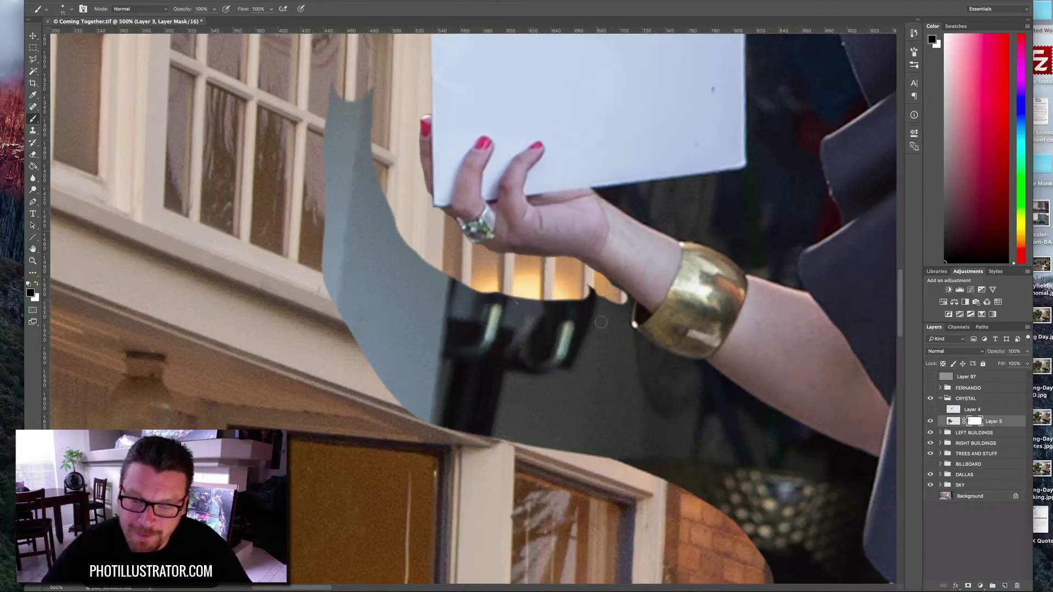
{"action": "scroll", "coordinate": [479, 336], "scroll_direction": "right", "scroll_amount": 2}
{"action": "scroll", "coordinate": [479, 337], "scroll_direction": "right", "scroll_amount": 10}
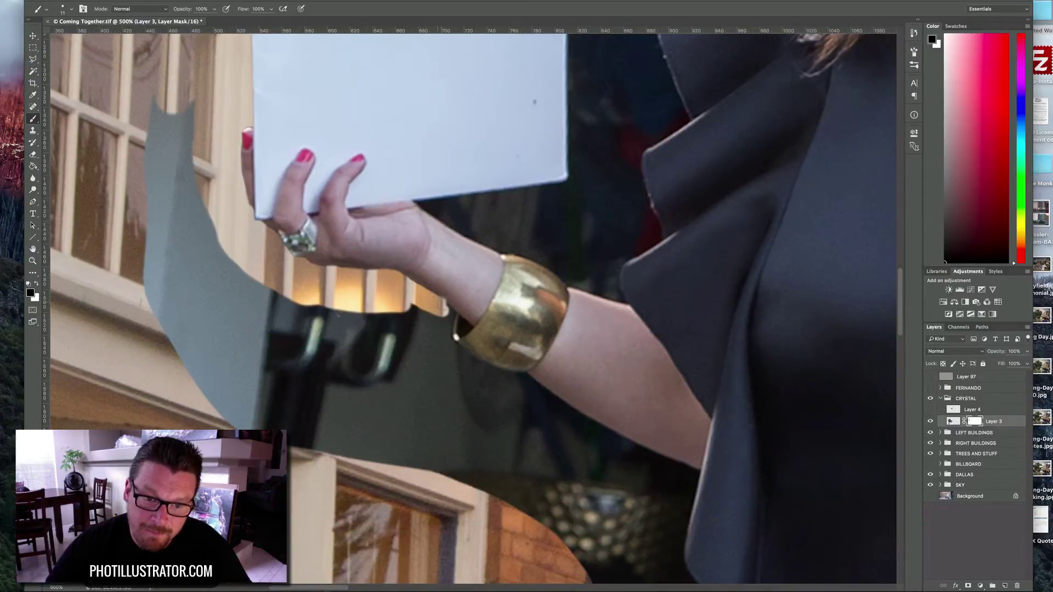
{"action": "key", "text": "x"}
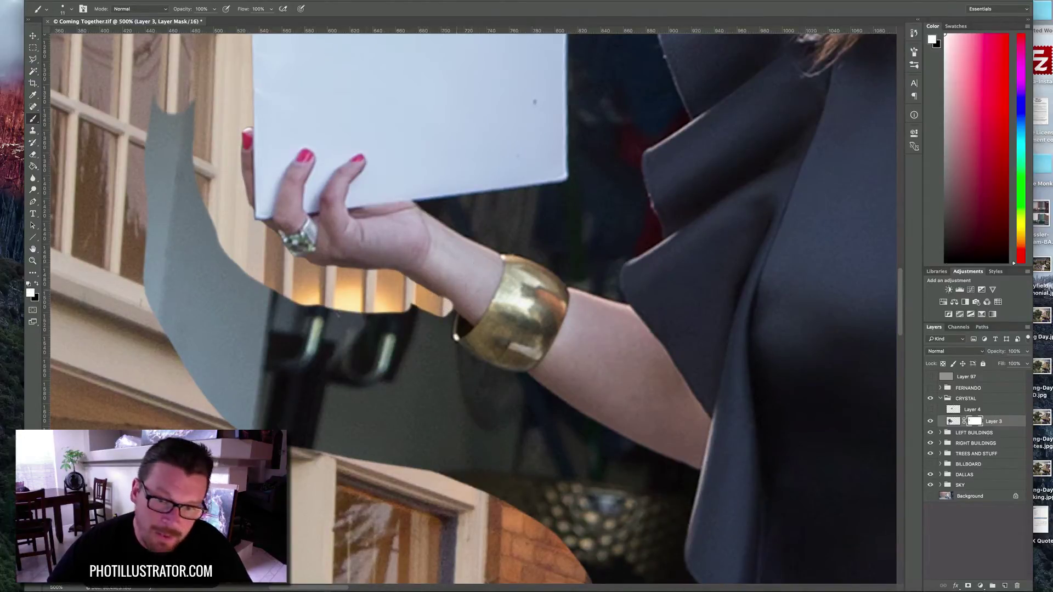
{"action": "key", "text": "x"}
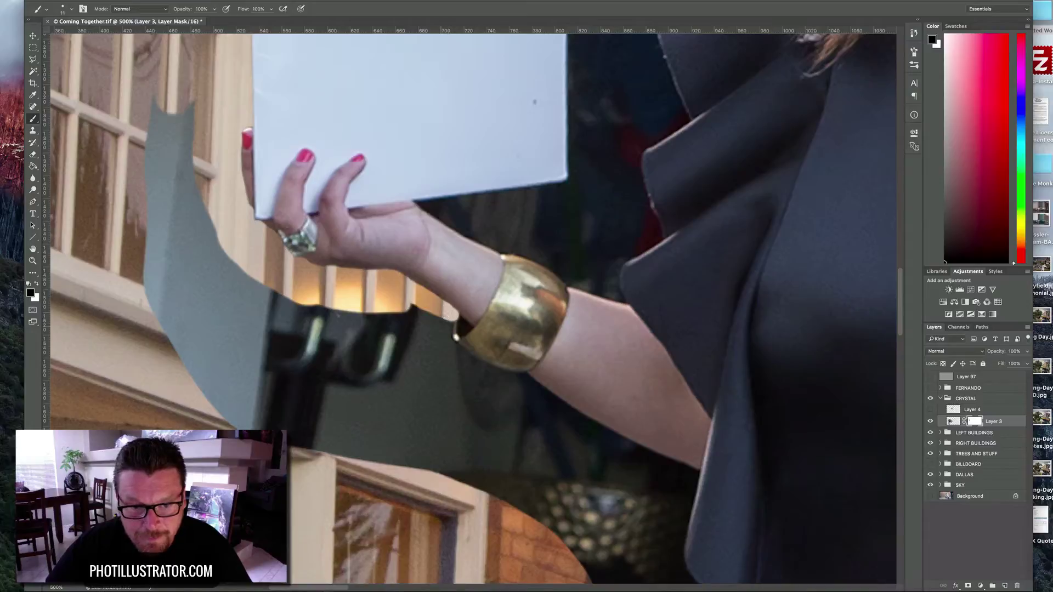
{"action": "left_click_drag", "start_coordinate": [447, 318], "coordinate": [445, 338]}
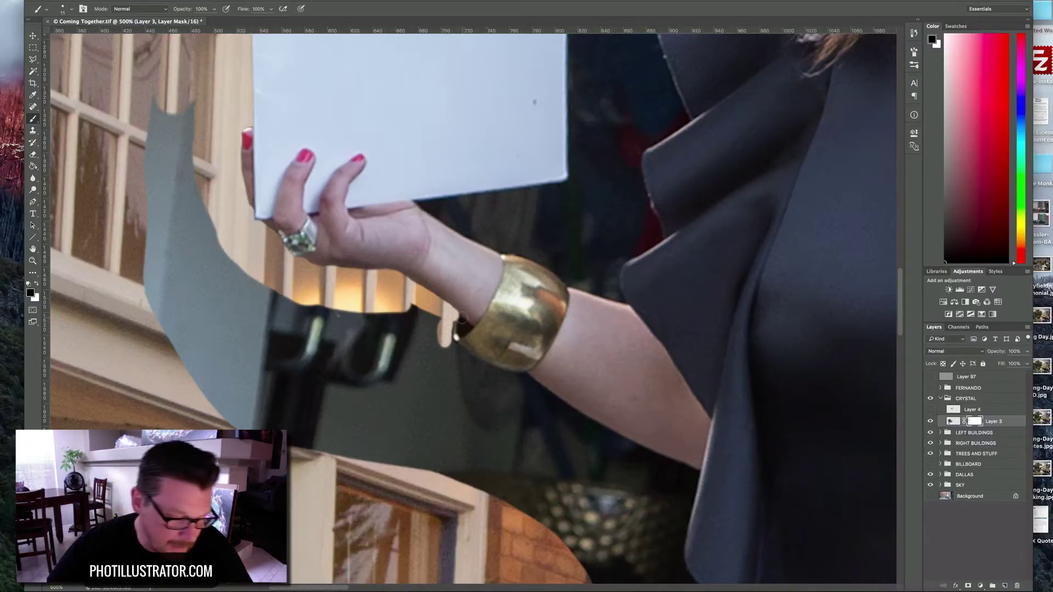
{"action": "key", "text": "x"}
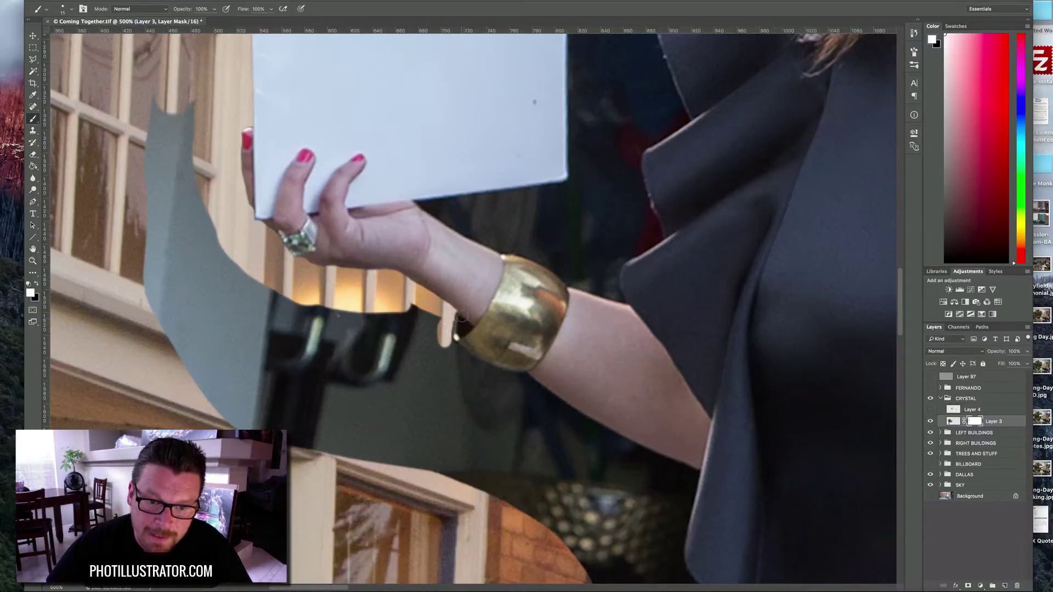
{"action": "key", "text": "x"}
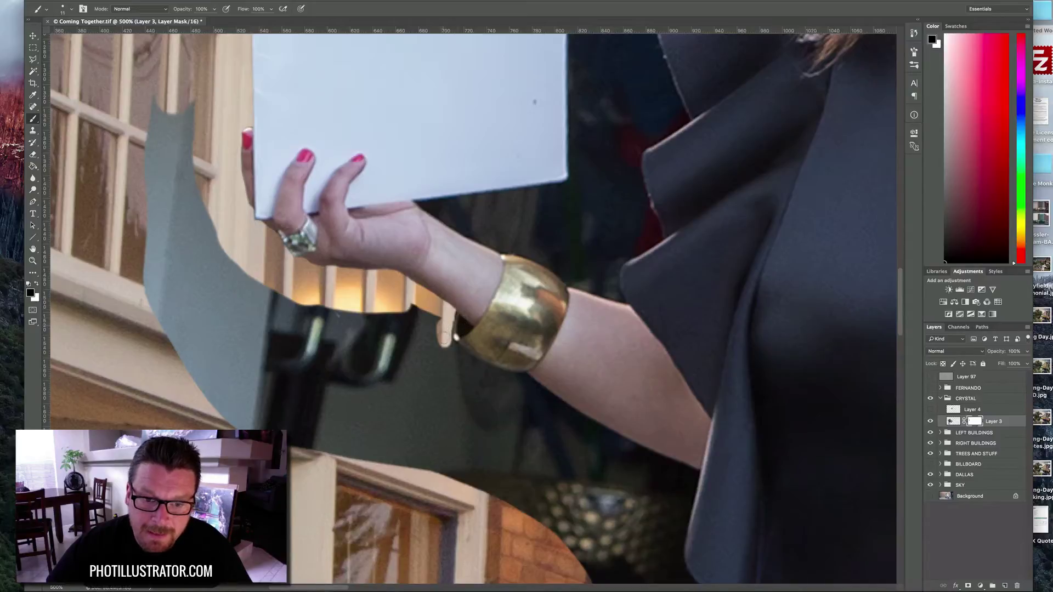
- Refine the mask edge below and left of the gold bracelet, rotating the view
{"action": "left_click_drag", "start_coordinate": [447, 340], "coordinate": [459, 357]}
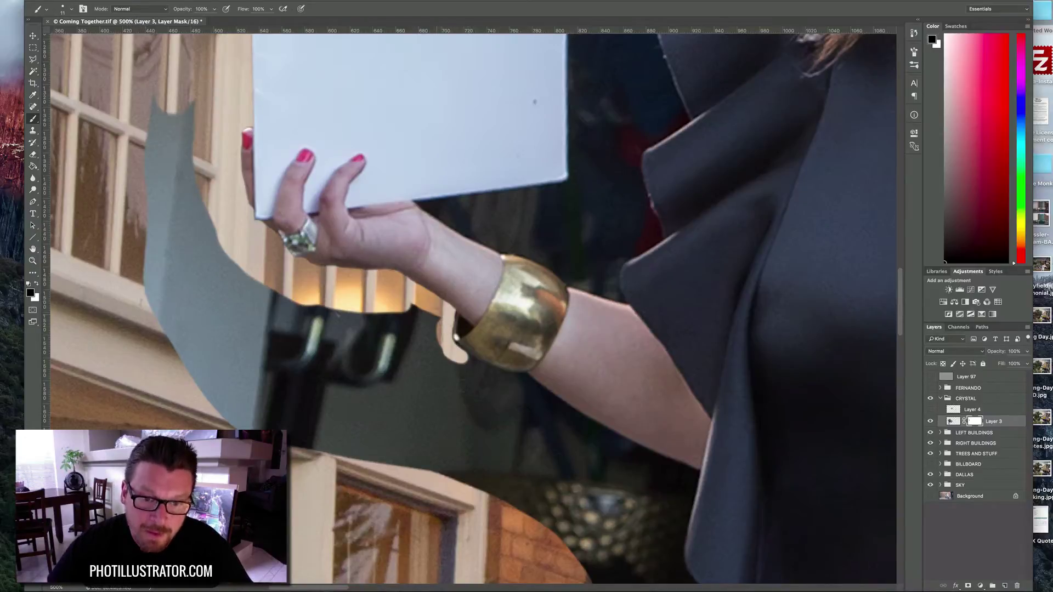
{"action": "mouse_move", "coordinate": [445, 354]}
{"action": "left_mouse_down"}
{"action": "mouse_move", "coordinate": [407, 307]}
{"action": "mouse_move", "coordinate": [386, 328]}
{"action": "mouse_move", "coordinate": [397, 321]}
{"action": "mouse_move", "coordinate": [357, 315]}
{"action": "mouse_move", "coordinate": [473, 378]}
{"action": "mouse_move", "coordinate": [445, 374]}
{"action": "mouse_move", "coordinate": [436, 337]}
{"action": "mouse_move", "coordinate": [422, 332]}
{"action": "mouse_move", "coordinate": [460, 350]}
{"action": "left_mouse_up"}
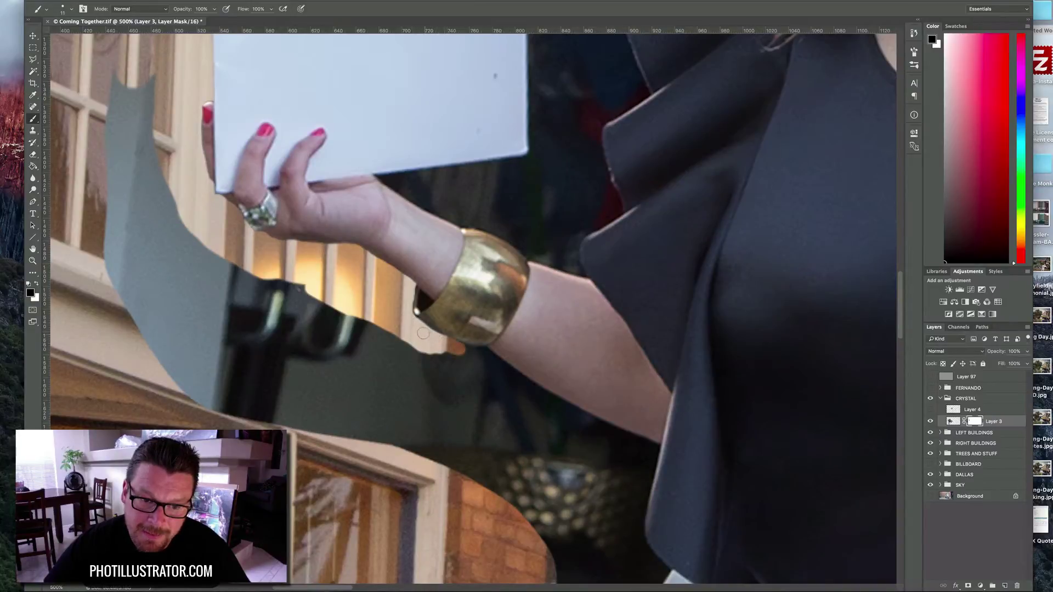
{"action": "left_click", "coordinate": [480, 354]}
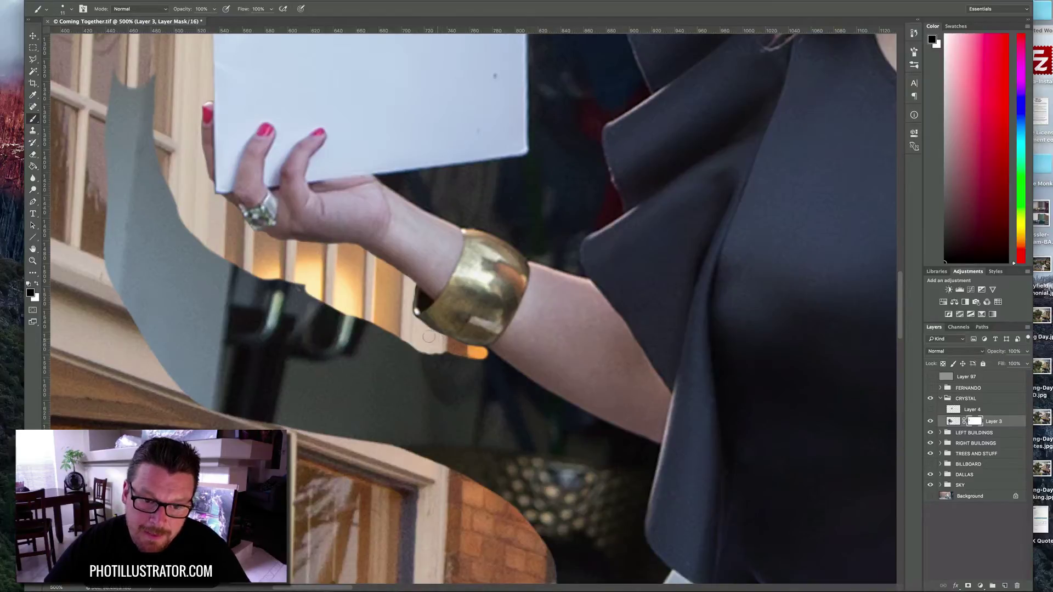
{"action": "key", "text": "r"}
{"action": "mouse_move", "coordinate": [424, 303]}
{"action": "left_mouse_down"}
{"action": "mouse_move", "coordinate": [421, 329]}
{"action": "mouse_move", "coordinate": [433, 307]}
{"action": "mouse_move", "coordinate": [445, 317]}
{"action": "left_mouse_up"}
- Mask the leftover backdrop at the wrist and down the arm's left edge in black
{"action": "scroll", "coordinate": [428, 378], "scroll_direction": "down", "scroll_amount": 4}
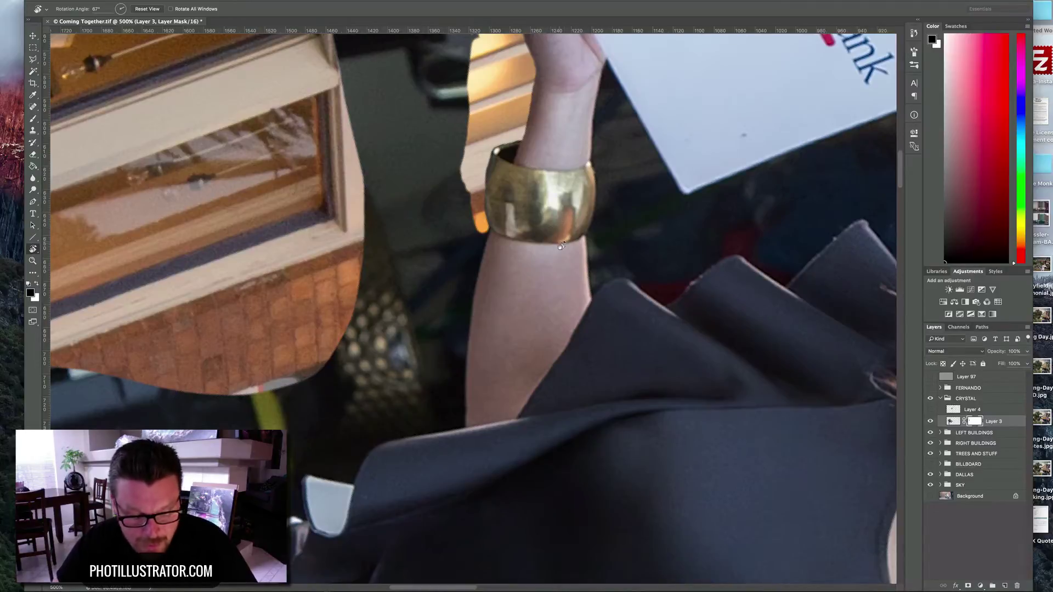
{"action": "key", "text": "b"}
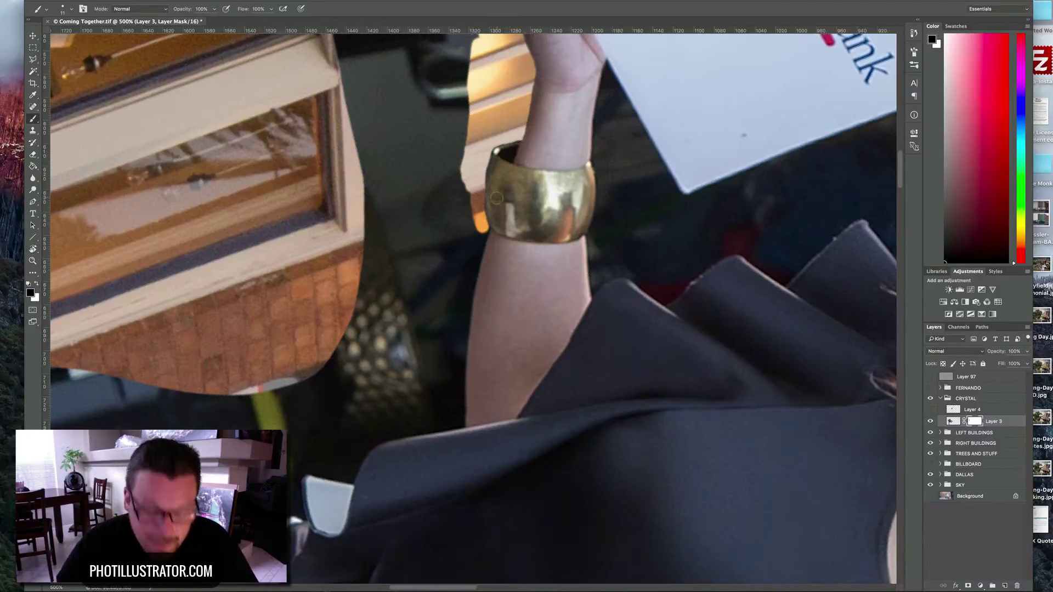
{"action": "key", "text": "x"}
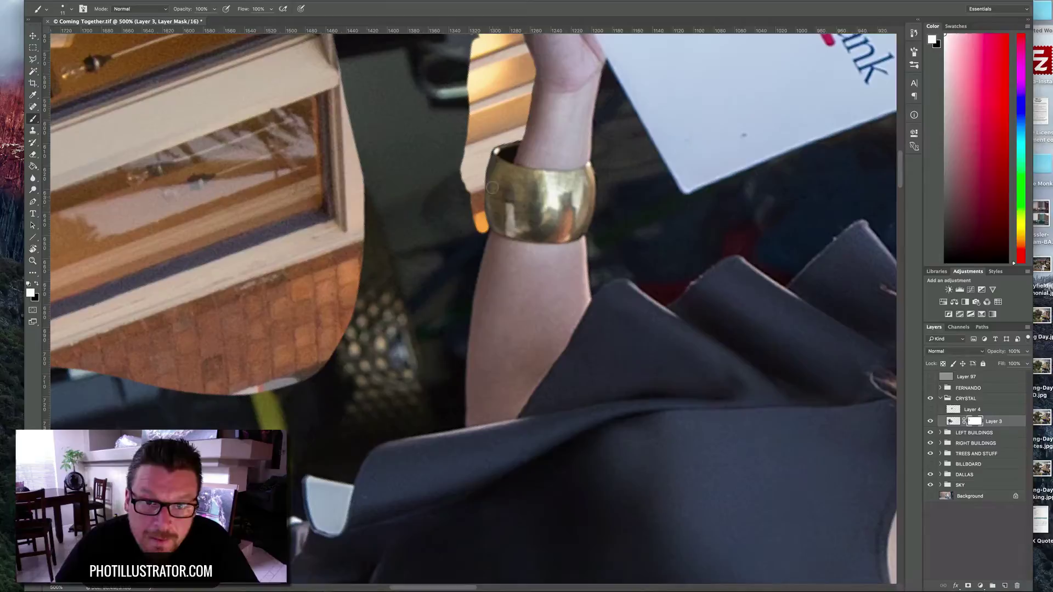
{"action": "key", "text": "x"}
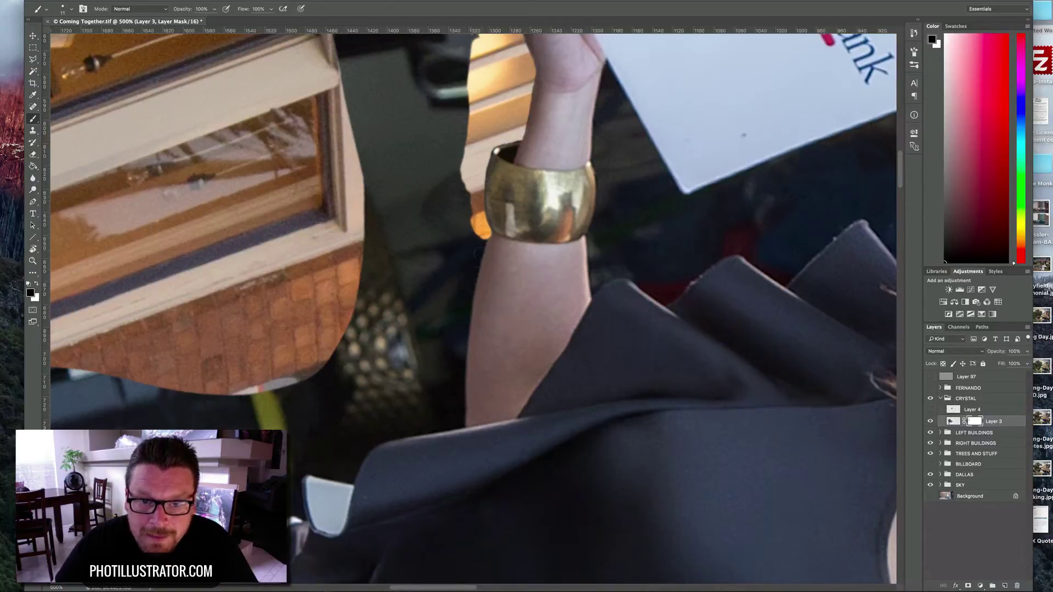
{"action": "key", "text": "x"}
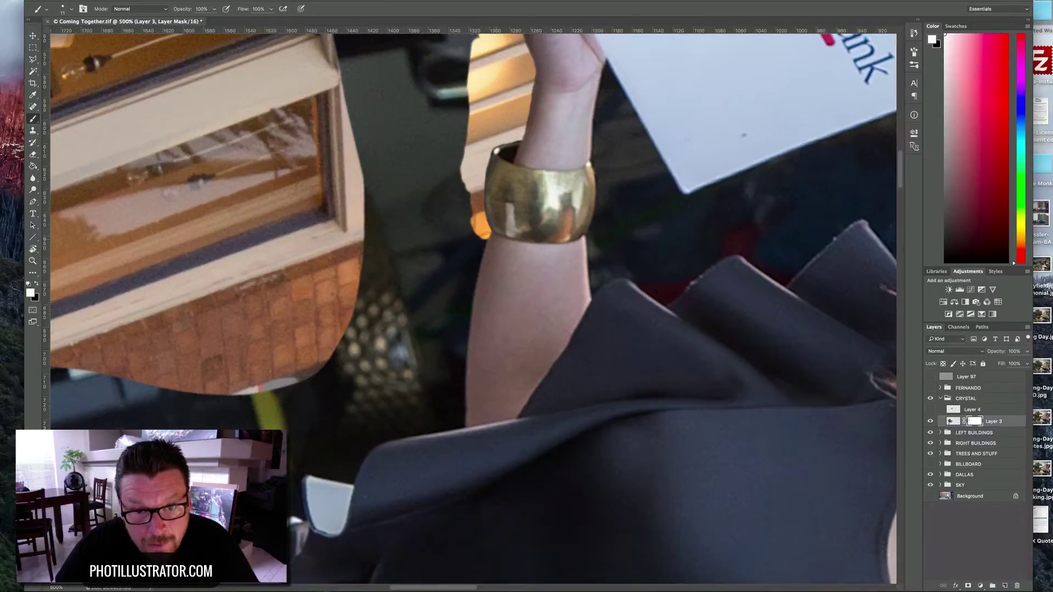
{"action": "key", "text": "x"}
{"action": "left_click", "coordinate": [479, 241]}
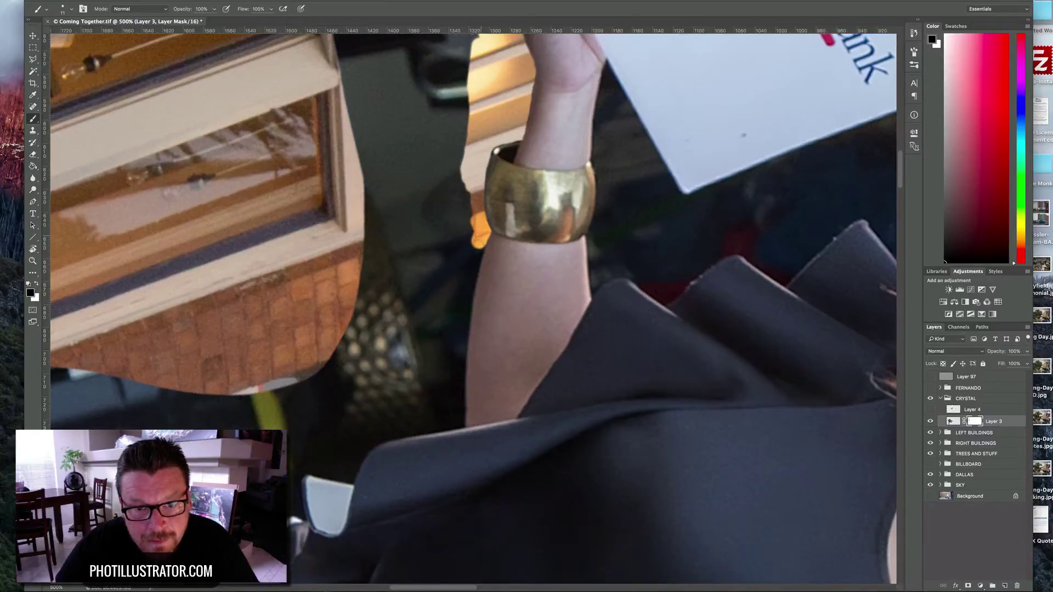
{"action": "mouse_move", "coordinate": [479, 246]}
{"action": "left_mouse_down"}
{"action": "mouse_move", "coordinate": [475, 267]}
{"action": "mouse_move", "coordinate": [469, 257]}
{"action": "left_mouse_up"}
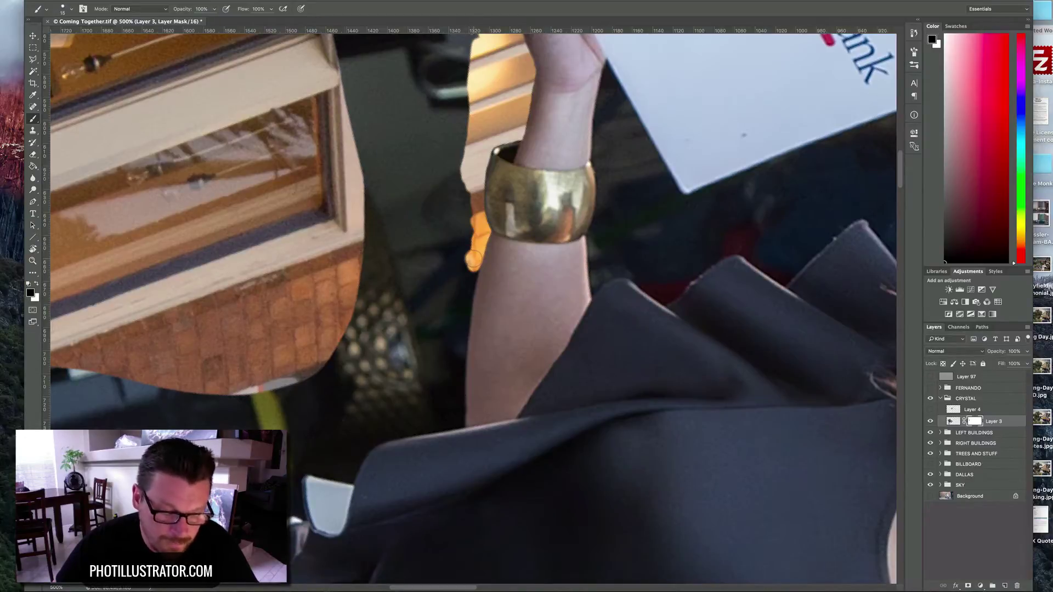
{"action": "mouse_move", "coordinate": [466, 289]}
{"action": "left_mouse_down"}
{"action": "mouse_move", "coordinate": [450, 365]}
{"action": "mouse_move", "coordinate": [459, 346]}
{"action": "mouse_move", "coordinate": [458, 420]}
{"action": "left_mouse_up"}
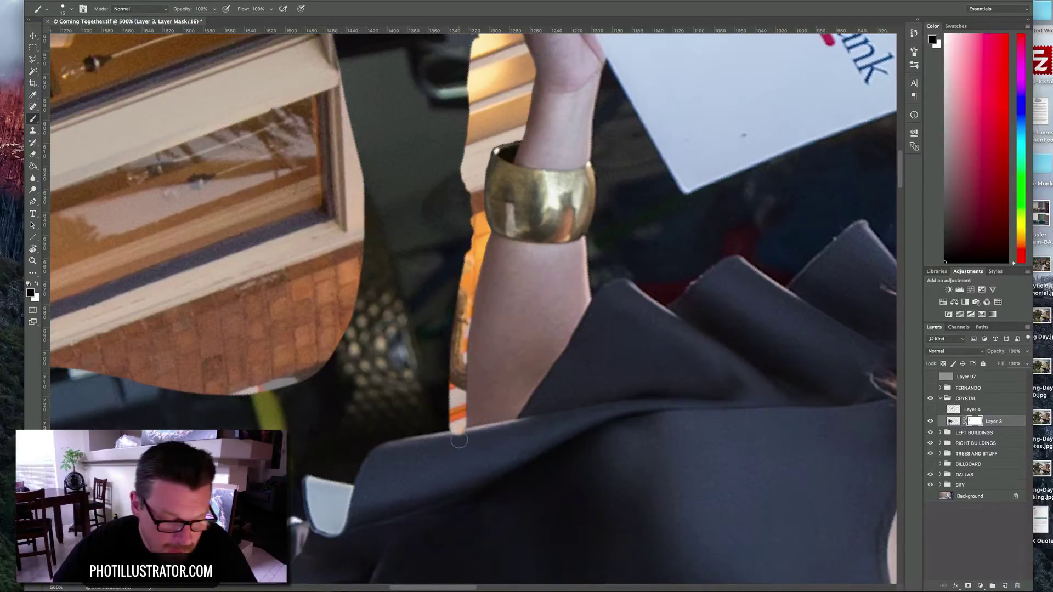
- Restore, then re-hide, the small sliver at the arm's lower-left edge
{"action": "key", "text": "x"}
{"action": "left_click_drag", "start_coordinate": [458, 441], "coordinate": [456, 441]}
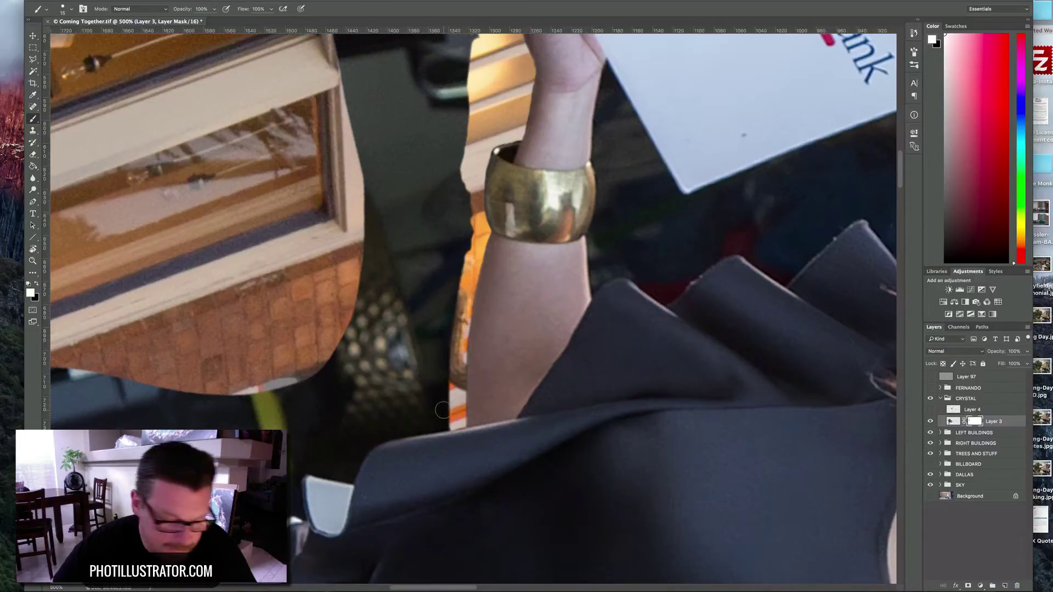
{"action": "key", "text": "x"}
{"action": "left_click", "coordinate": [444, 422]}
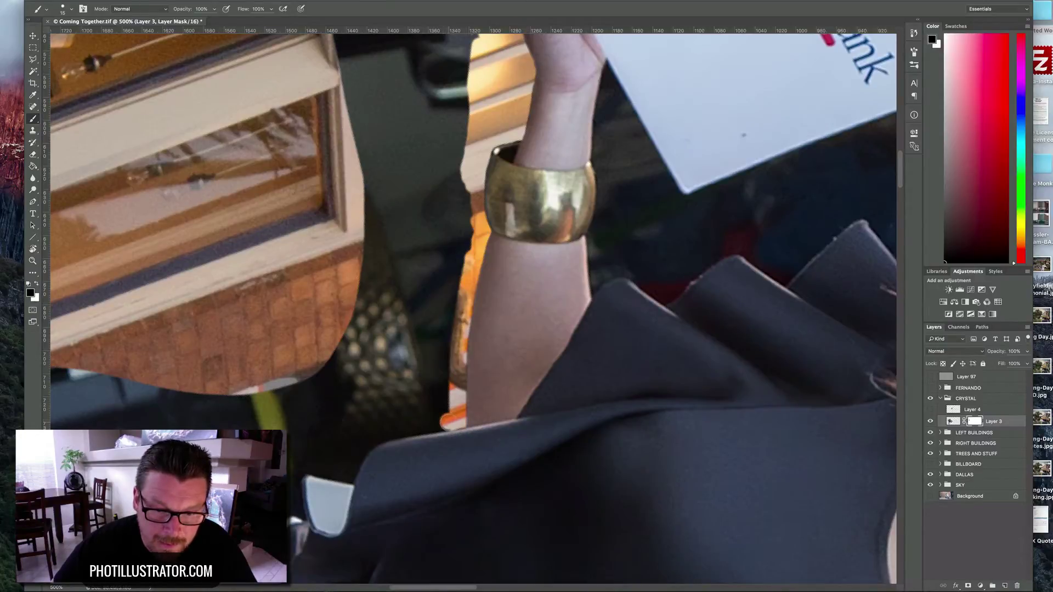
- Mask the backdrop in straight segments along the jacket's lower edge
{"action": "left_click", "coordinate": [389, 434], "text": "shift"}
{"action": "left_click_drag", "start_coordinate": [384, 433], "coordinate": [347, 476]}
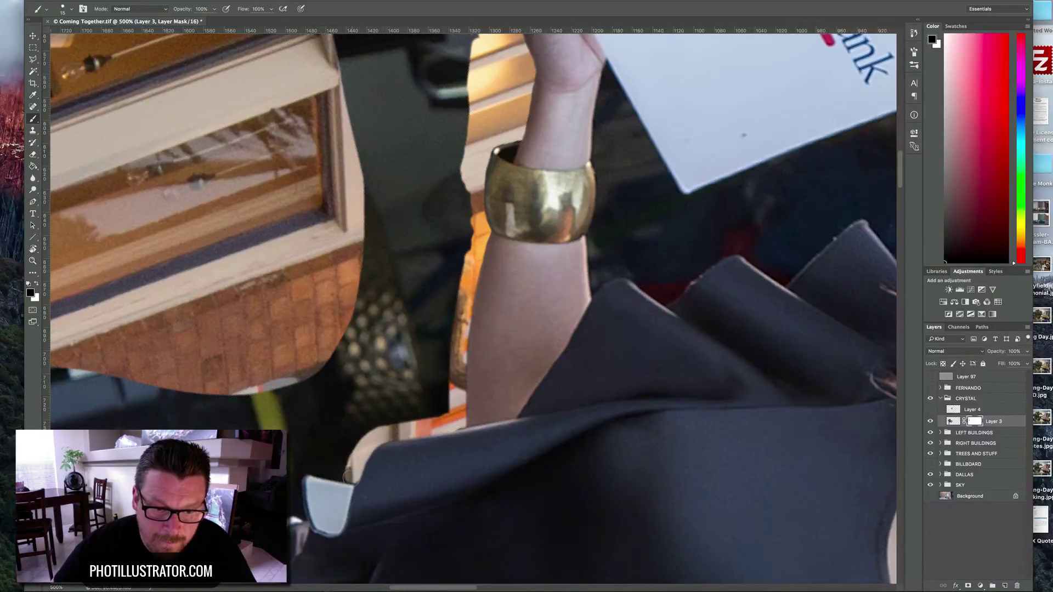
{"action": "left_click", "coordinate": [311, 469], "text": "shift"}
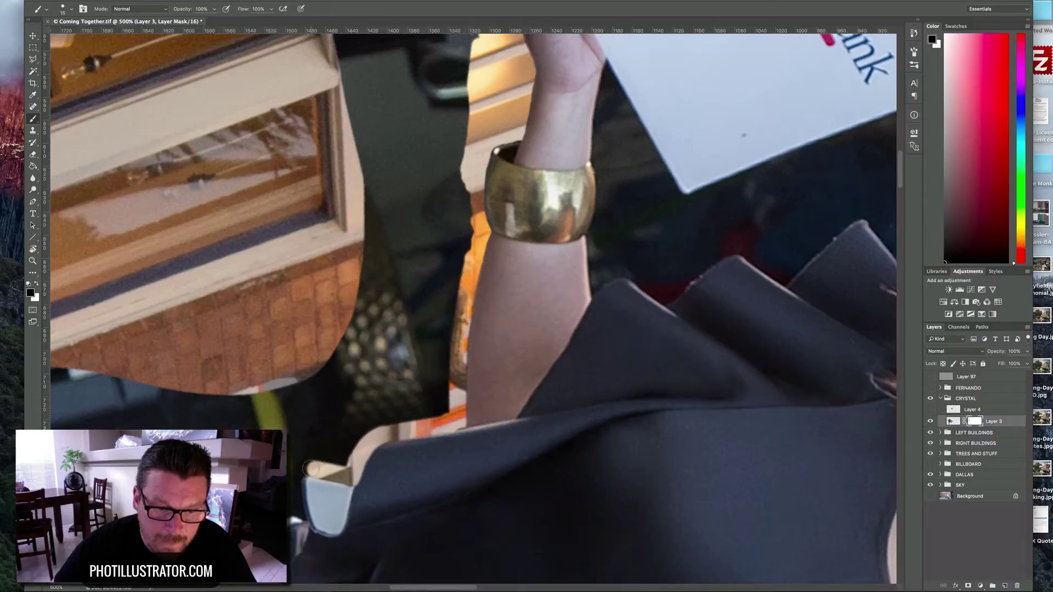
{"action": "left_click_drag", "start_coordinate": [304, 469], "coordinate": [296, 470]}
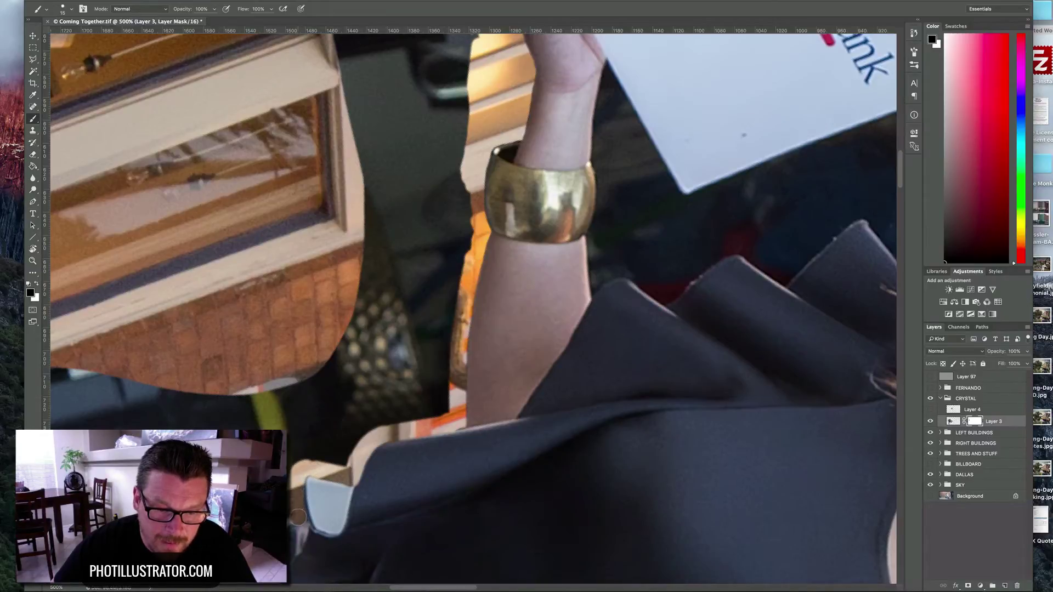
{"action": "key", "text": "x"}
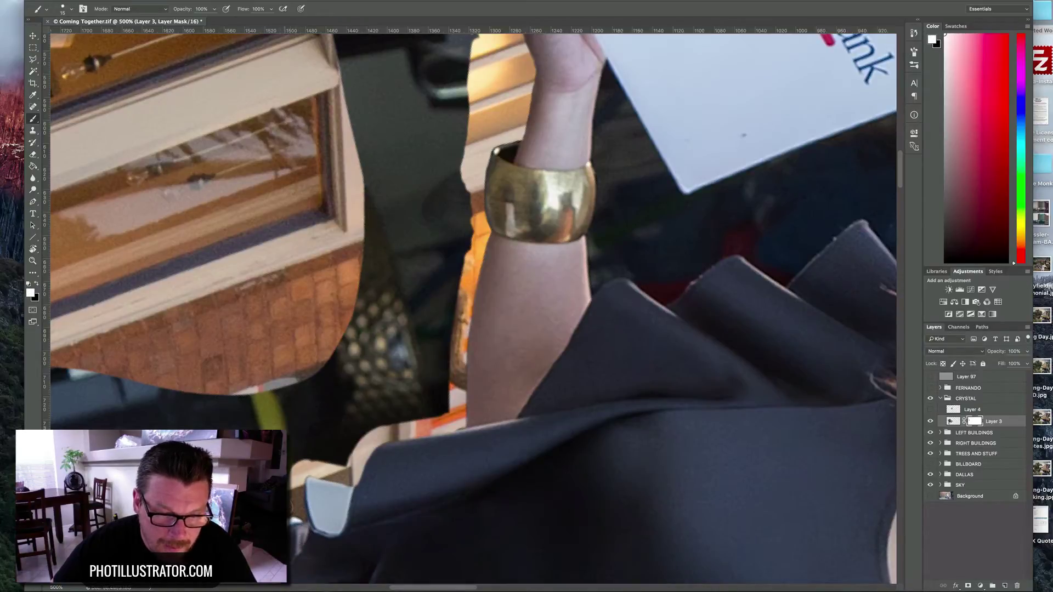
{"action": "key", "text": "x"}
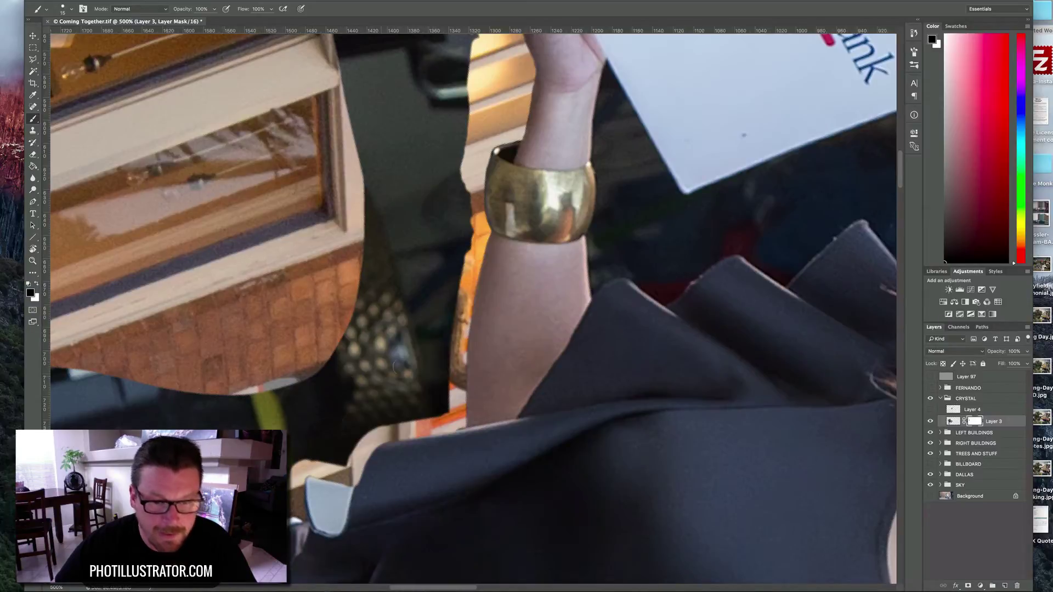
- With a 31 px brush, mask the arm's left edge beside the lit window blinds
{"action": "left_click_drag", "start_coordinate": [423, 329], "coordinate": [434, 329]}
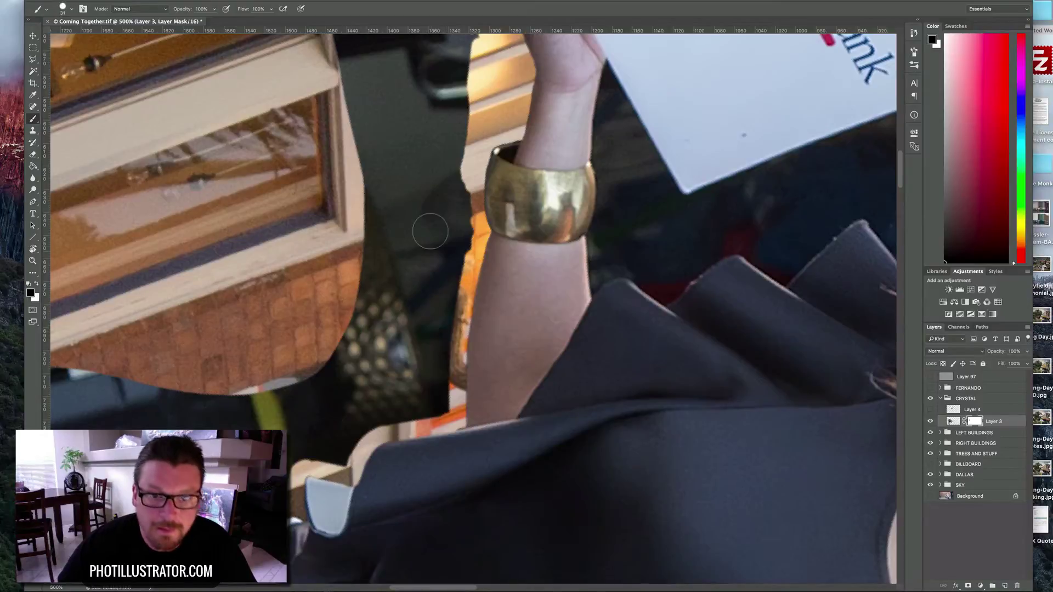
{"action": "mouse_move", "coordinate": [447, 137]}
{"action": "left_mouse_down"}
{"action": "mouse_move", "coordinate": [458, 201]}
{"action": "mouse_move", "coordinate": [457, 172]}
{"action": "mouse_move", "coordinate": [439, 344]}
{"action": "mouse_move", "coordinate": [424, 387]}
{"action": "mouse_move", "coordinate": [393, 406]}
{"action": "mouse_move", "coordinate": [422, 404]}
{"action": "mouse_move", "coordinate": [385, 406]}
{"action": "mouse_move", "coordinate": [341, 458]}
{"action": "mouse_move", "coordinate": [312, 449]}
{"action": "mouse_move", "coordinate": [305, 458]}
{"action": "mouse_move", "coordinate": [284, 418]}
{"action": "mouse_move", "coordinate": [356, 407]}
{"action": "mouse_move", "coordinate": [386, 366]}
{"action": "mouse_move", "coordinate": [408, 370]}
{"action": "mouse_move", "coordinate": [433, 140]}
{"action": "left_mouse_up"}
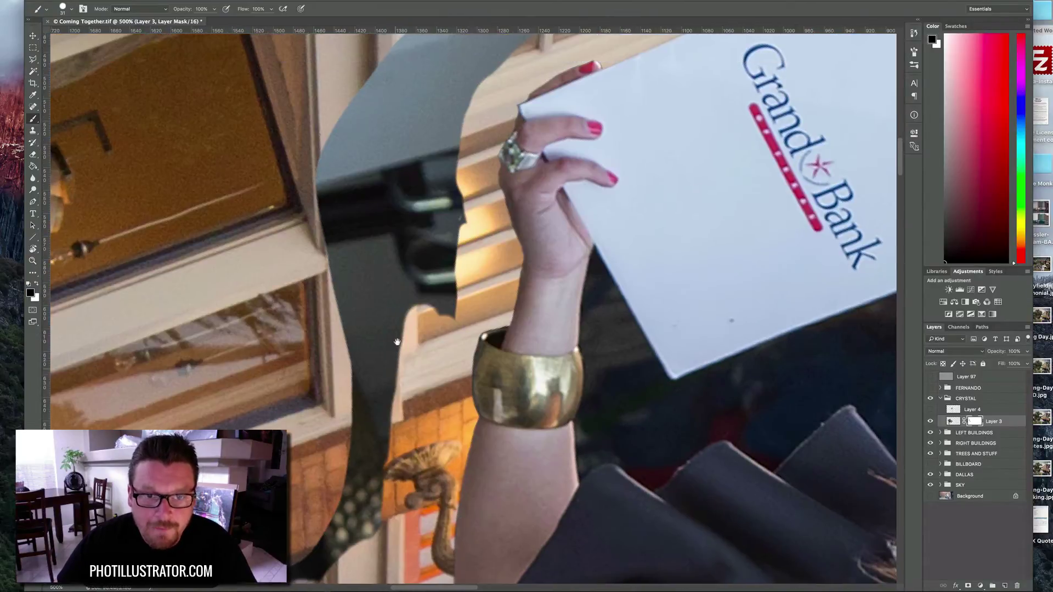
{"action": "scroll", "coordinate": [439, 277], "scroll_direction": "up", "scroll_amount": 5}
{"action": "mouse_move", "coordinate": [439, 279]}
{"action": "left_mouse_down"}
{"action": "mouse_move", "coordinate": [445, 170]}
{"action": "mouse_move", "coordinate": [433, 164]}
{"action": "mouse_move", "coordinate": [446, 126]}
{"action": "mouse_move", "coordinate": [403, 405]}
{"action": "left_mouse_up"}
{"action": "scroll", "coordinate": [384, 384], "scroll_direction": "down", "scroll_amount": 7}
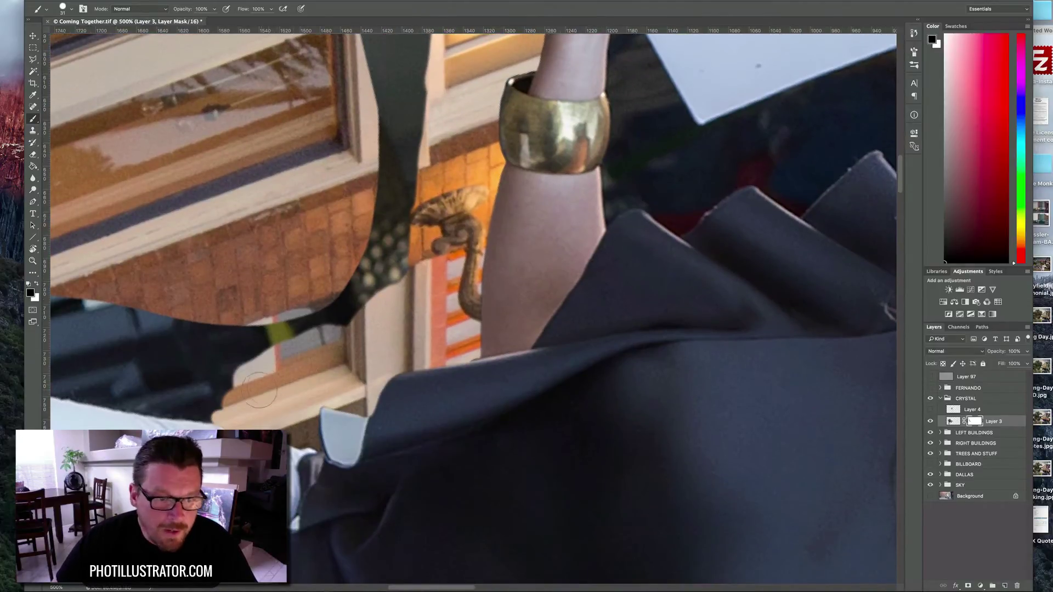
{"action": "scroll", "coordinate": [217, 405], "scroll_direction": "left", "scroll_amount": 10}
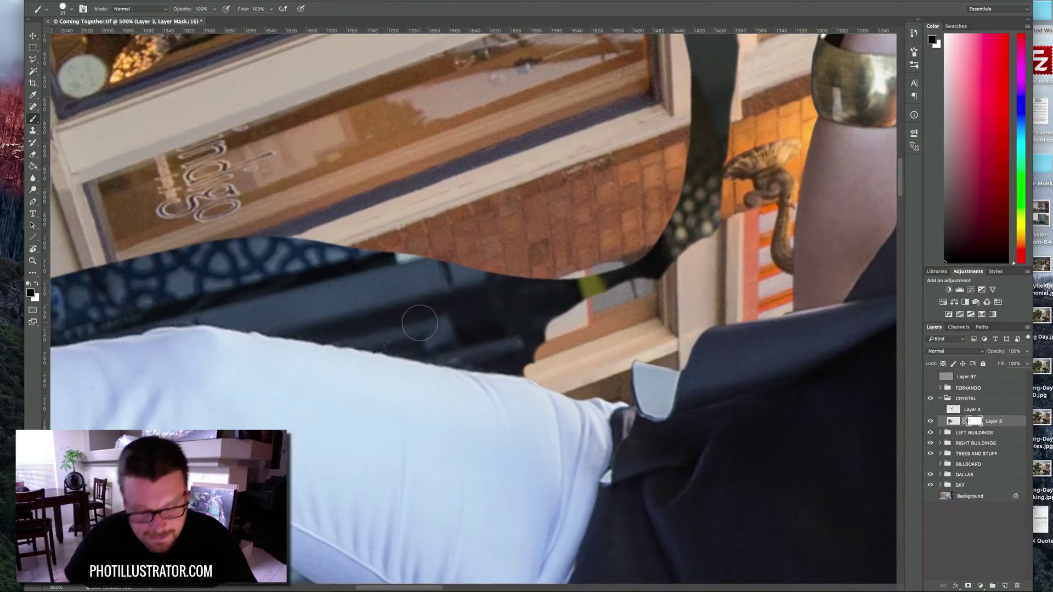
- Rotate the view and, with a 23 px brush, mask along the left white pant leg
{"action": "key", "text": "r"}
{"action": "mouse_move", "coordinate": [387, 393]}
{"action": "left_mouse_down"}
{"action": "mouse_move", "coordinate": [430, 442]}
{"action": "mouse_move", "coordinate": [508, 435]}
{"action": "left_mouse_up"}
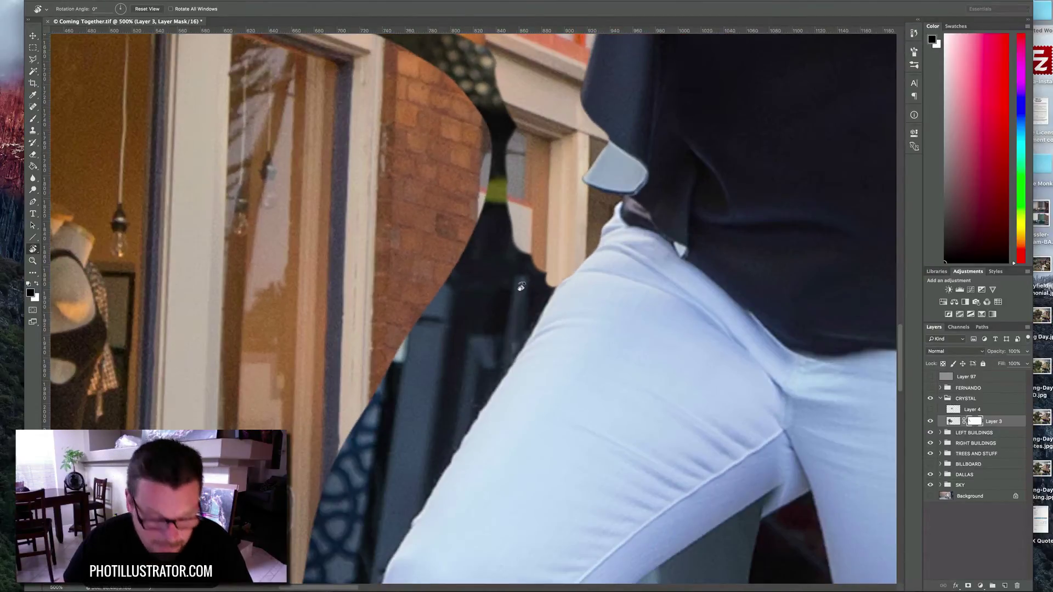
{"action": "key", "text": "b"}
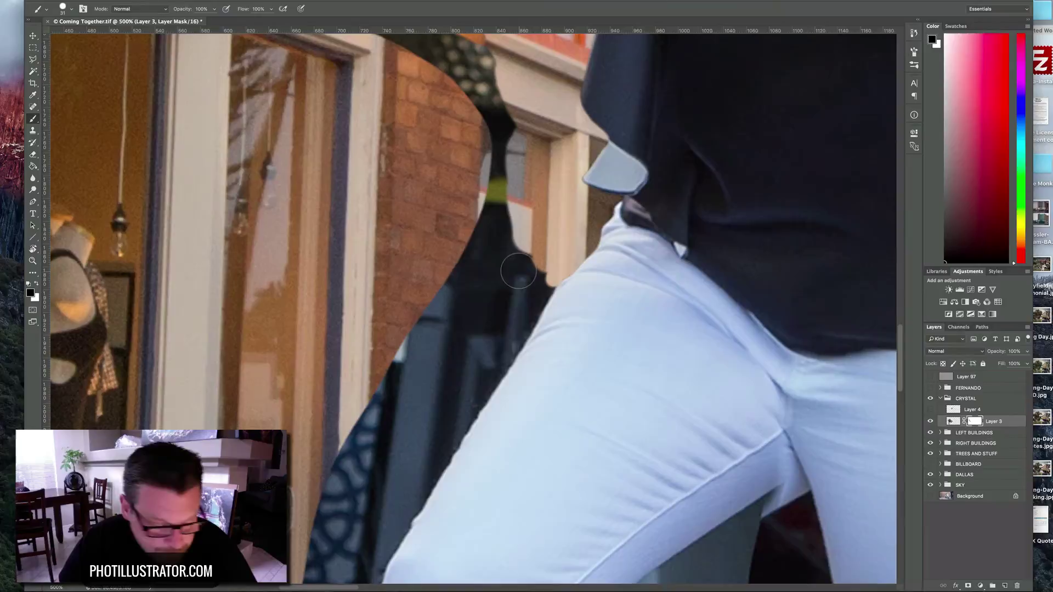
{"action": "mouse_move", "coordinate": [521, 263]}
{"action": "left_mouse_down"}
{"action": "mouse_move", "coordinate": [508, 310]}
{"action": "mouse_move", "coordinate": [542, 284]}
{"action": "mouse_move", "coordinate": [508, 373]}
{"action": "mouse_move", "coordinate": [447, 436]}
{"action": "mouse_move", "coordinate": [430, 486]}
{"action": "mouse_move", "coordinate": [431, 404]}
{"action": "mouse_move", "coordinate": [447, 379]}
{"action": "mouse_move", "coordinate": [473, 363]}
{"action": "mouse_move", "coordinate": [436, 425]}
{"action": "mouse_move", "coordinate": [417, 494]}
{"action": "mouse_move", "coordinate": [442, 306]}
{"action": "mouse_move", "coordinate": [455, 299]}
{"action": "left_mouse_up"}
{"action": "mouse_move", "coordinate": [486, 253]}
{"action": "left_mouse_down"}
{"action": "mouse_move", "coordinate": [473, 257]}
{"action": "mouse_move", "coordinate": [431, 441]}
{"action": "left_mouse_up"}
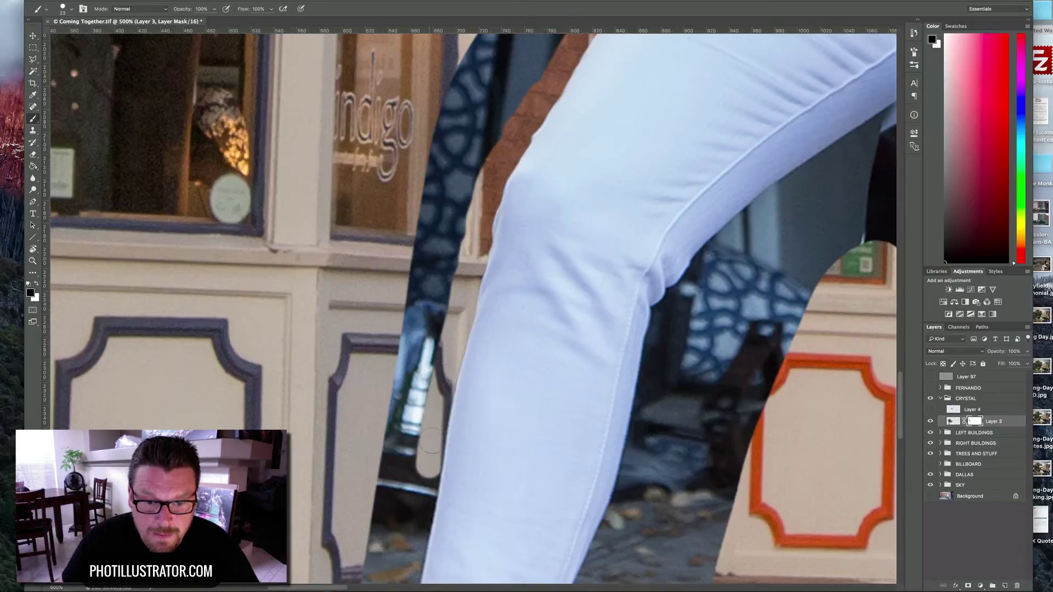
{"action": "mouse_move", "coordinate": [418, 490]}
{"action": "left_mouse_down"}
{"action": "mouse_move", "coordinate": [466, 277]}
{"action": "mouse_move", "coordinate": [440, 343]}
{"action": "mouse_move", "coordinate": [439, 318]}
{"action": "mouse_move", "coordinate": [465, 277]}
{"action": "mouse_move", "coordinate": [460, 365]}
{"action": "mouse_move", "coordinate": [439, 436]}
{"action": "mouse_move", "coordinate": [455, 345]}
{"action": "left_mouse_up"}
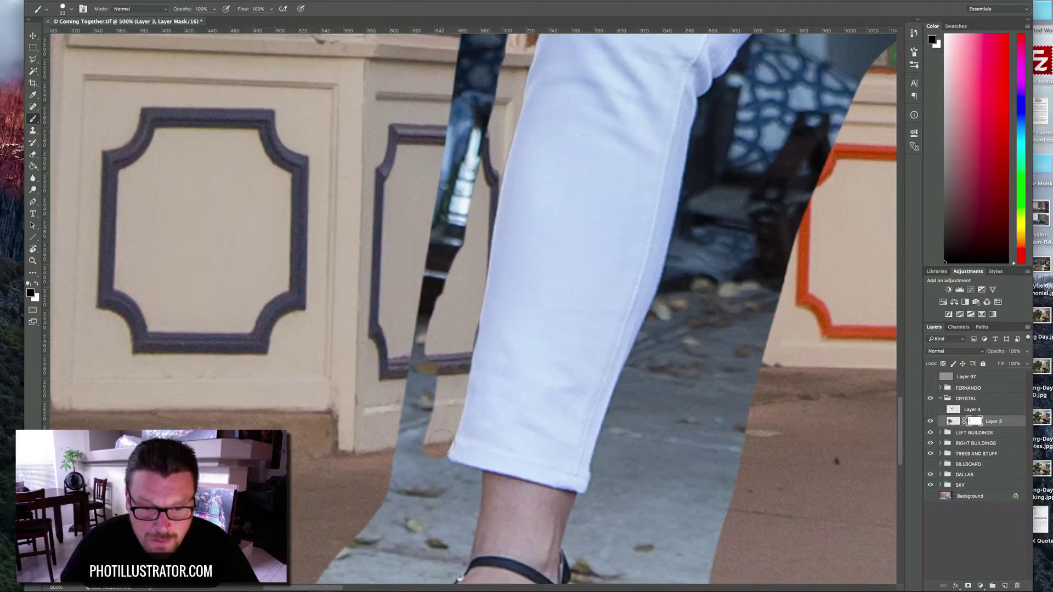
{"action": "mouse_move", "coordinate": [439, 442]}
{"action": "left_mouse_down"}
{"action": "mouse_move", "coordinate": [414, 463]}
{"action": "mouse_move", "coordinate": [420, 351]}
{"action": "mouse_move", "coordinate": [447, 216]}
{"action": "left_mouse_up"}
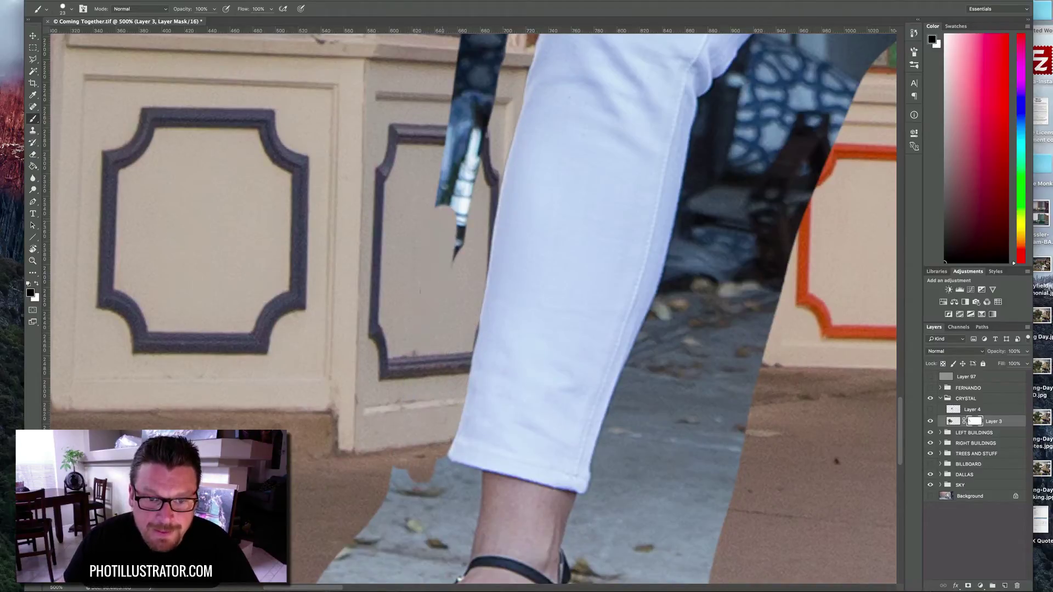
- Mask out the dark strip to the right of the white trouser leg, redoing one stroke
{"action": "left_click_drag", "start_coordinate": [458, 257], "coordinate": [456, 149]}
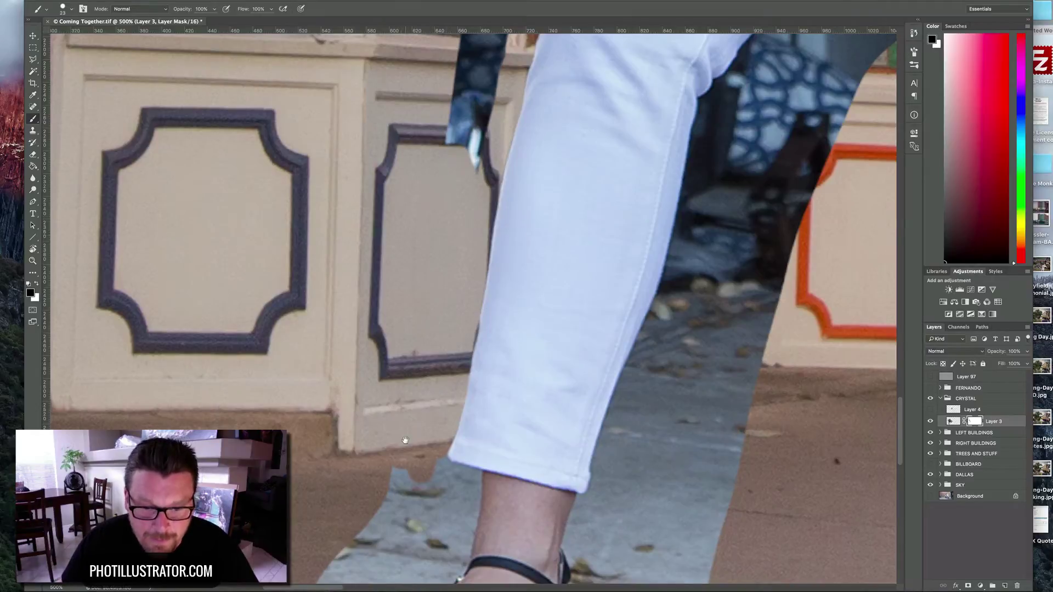
{"action": "left_click", "coordinate": [708, 125]}
{"action": "mouse_move", "coordinate": [708, 125]}
{"action": "left_mouse_down"}
{"action": "mouse_move", "coordinate": [676, 269]}
{"action": "mouse_move", "coordinate": [682, 243]}
{"action": "left_mouse_up"}
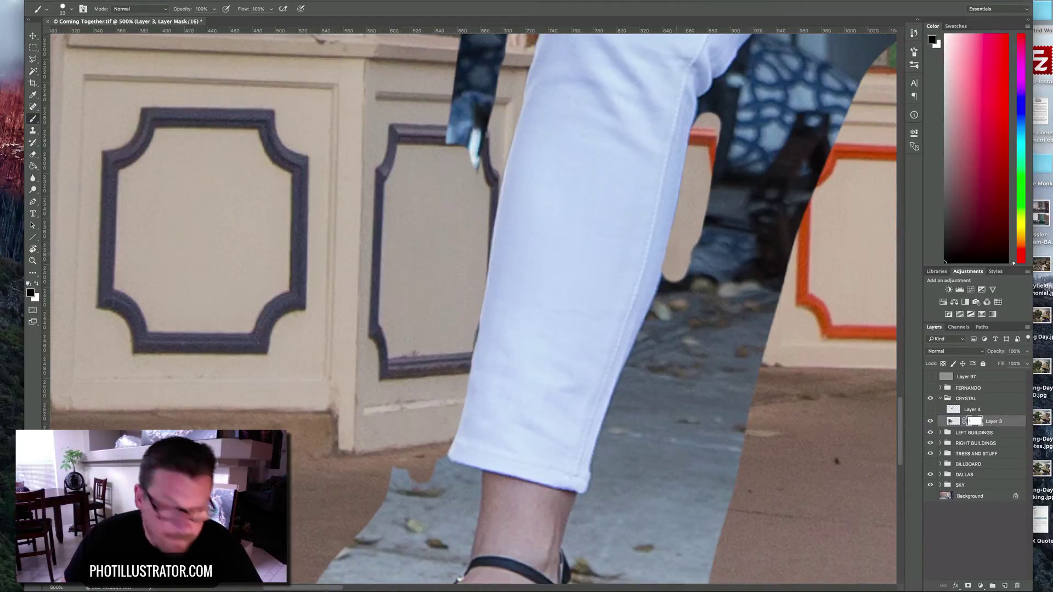
{"action": "key", "text": "ctrl+z"}
{"action": "mouse_move", "coordinate": [686, 224]}
{"action": "left_mouse_down"}
{"action": "mouse_move", "coordinate": [621, 414]}
{"action": "mouse_move", "coordinate": [601, 430]}
{"action": "mouse_move", "coordinate": [597, 502]}
{"action": "mouse_move", "coordinate": [636, 428]}
{"action": "mouse_move", "coordinate": [639, 478]}
{"action": "mouse_move", "coordinate": [658, 470]}
{"action": "left_mouse_up"}
- With the brush shrunk to about 6 px, reveal the cream storefront beside the inner knee
{"action": "left_click_drag", "start_coordinate": [683, 261], "coordinate": [532, 388]}
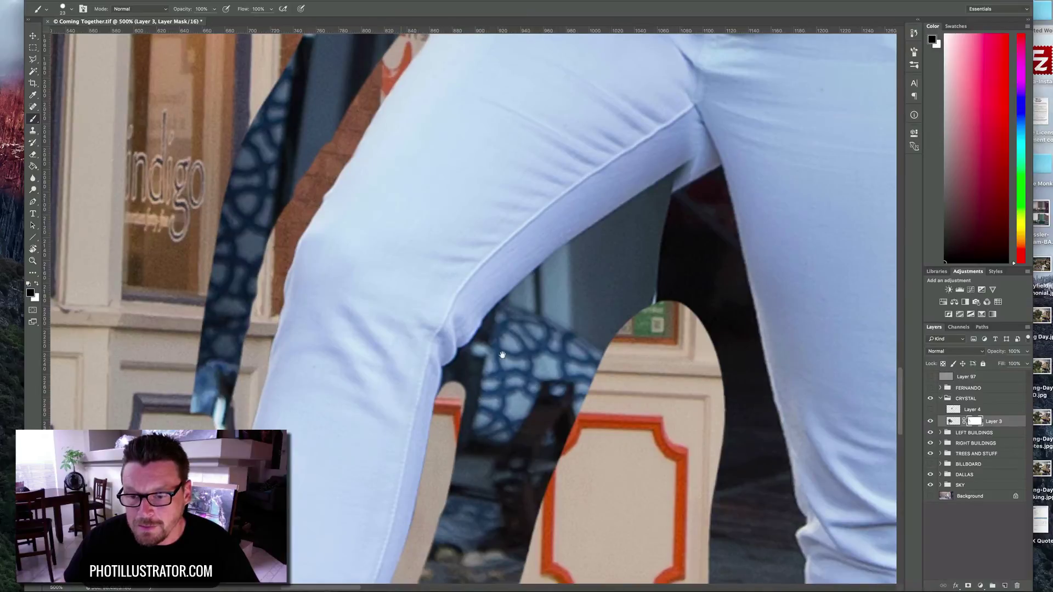
{"action": "left_click_drag", "start_coordinate": [503, 356], "coordinate": [395, 262]}
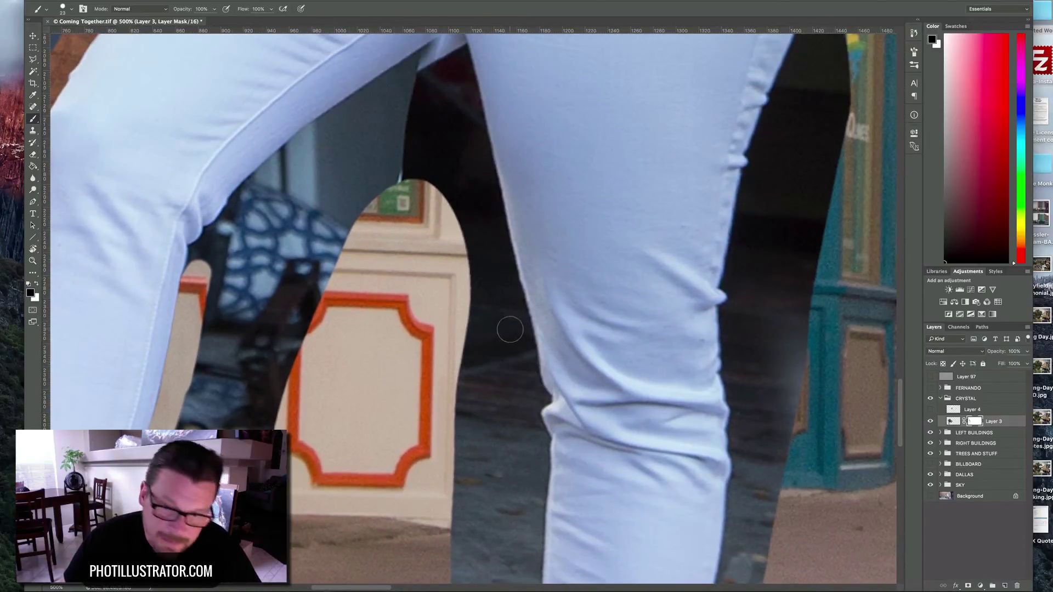
{"action": "left_click_drag", "start_coordinate": [508, 331], "coordinate": [532, 381]}
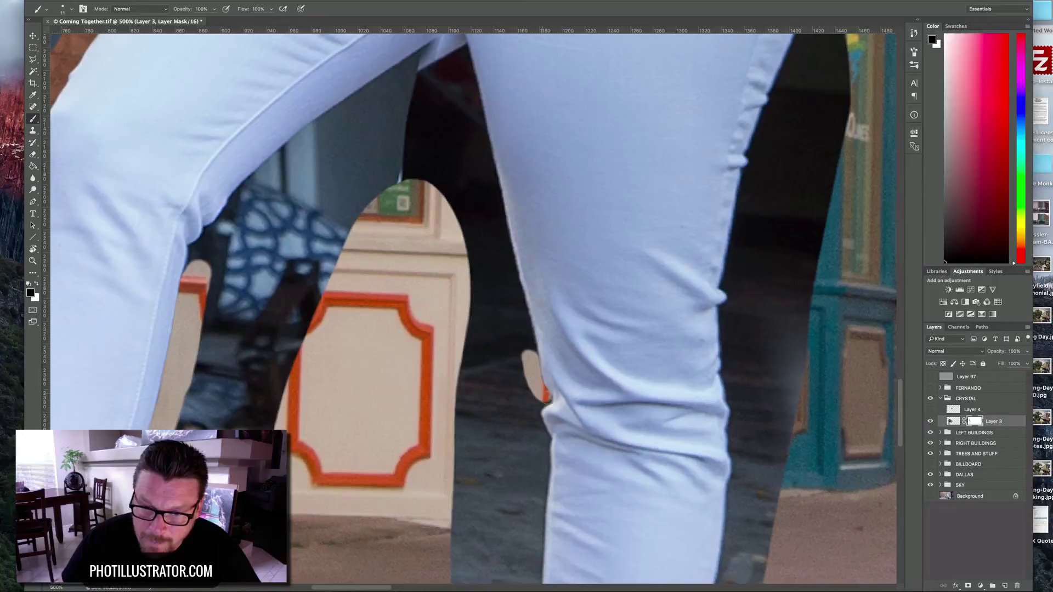
{"action": "left_click_drag", "start_coordinate": [534, 391], "coordinate": [535, 410]}
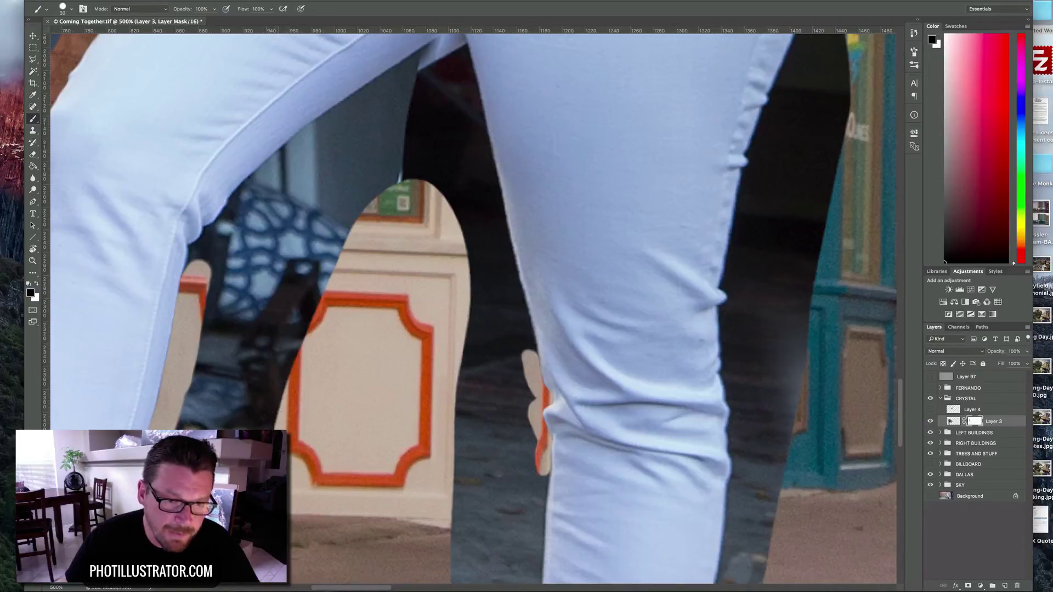
{"action": "left_click_drag", "start_coordinate": [302, 416], "coordinate": [414, 167]}
{"action": "scroll", "coordinate": [414, 166], "scroll_direction": "down", "scroll_amount": 10}
{"action": "scroll", "coordinate": [414, 166], "scroll_direction": "left", "scroll_amount": 5}
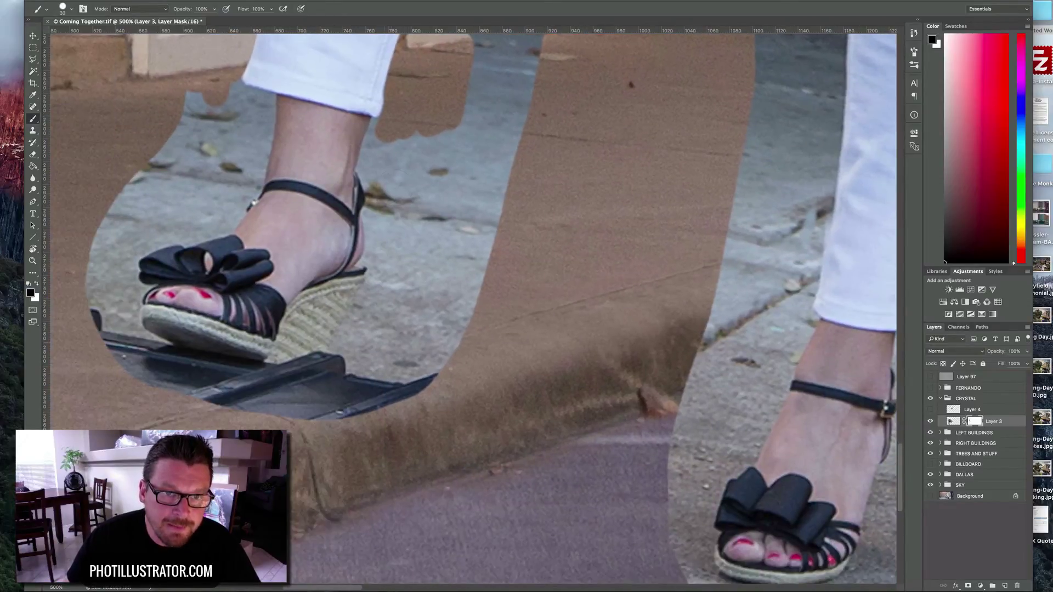
{"action": "scroll", "coordinate": [427, 140], "scroll_direction": "up", "scroll_amount": 10}
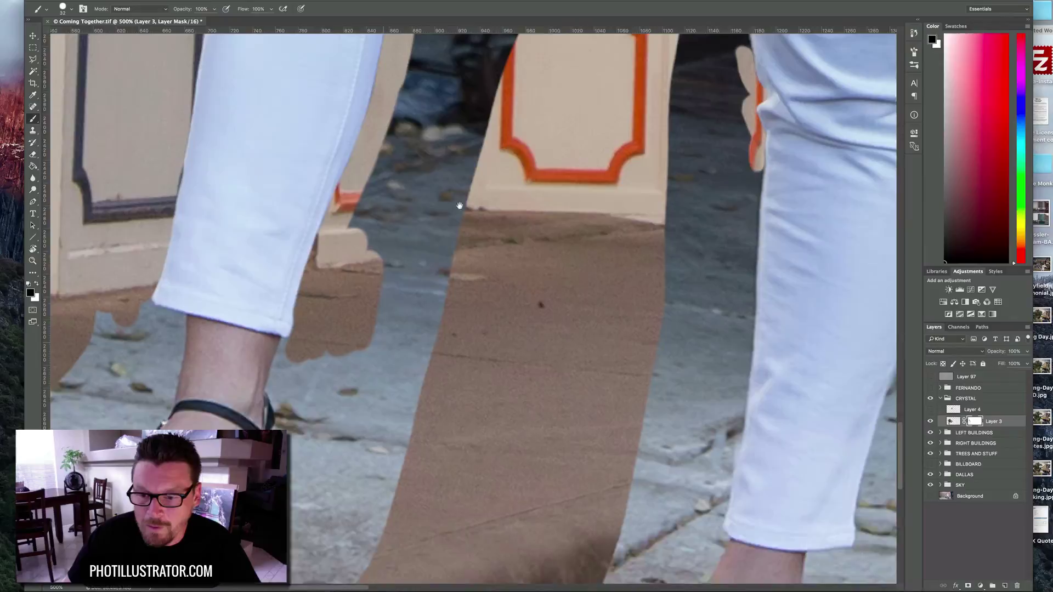
{"action": "scroll", "coordinate": [448, 319], "scroll_direction": "up", "scroll_amount": 12}
{"action": "scroll", "coordinate": [448, 319], "scroll_direction": "right", "scroll_amount": 12}
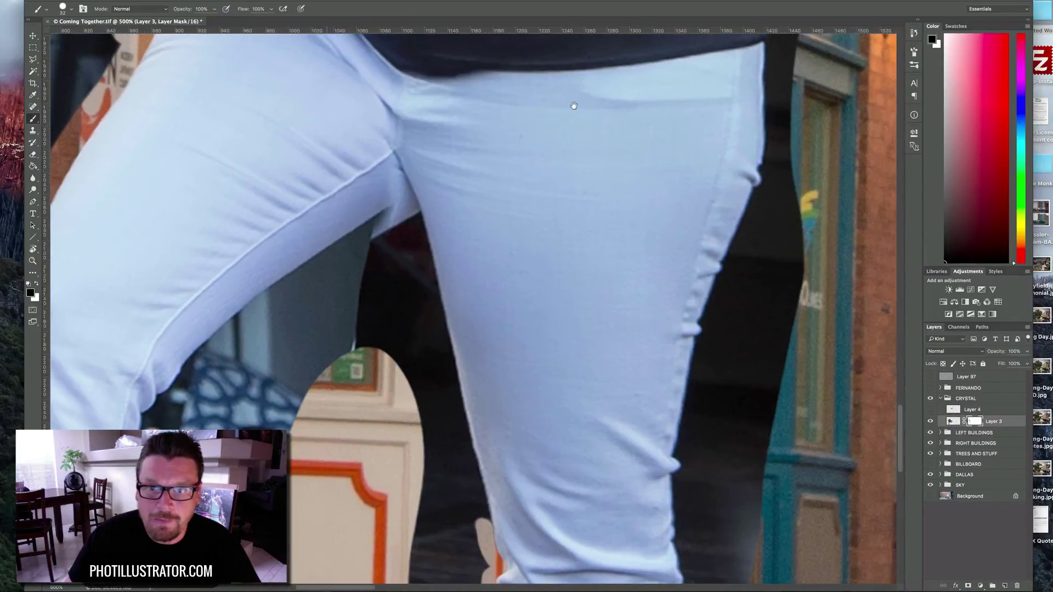
{"action": "scroll", "coordinate": [400, 341], "scroll_direction": "up", "scroll_amount": 6}
{"action": "scroll", "coordinate": [400, 342], "scroll_direction": "right", "scroll_amount": 12}
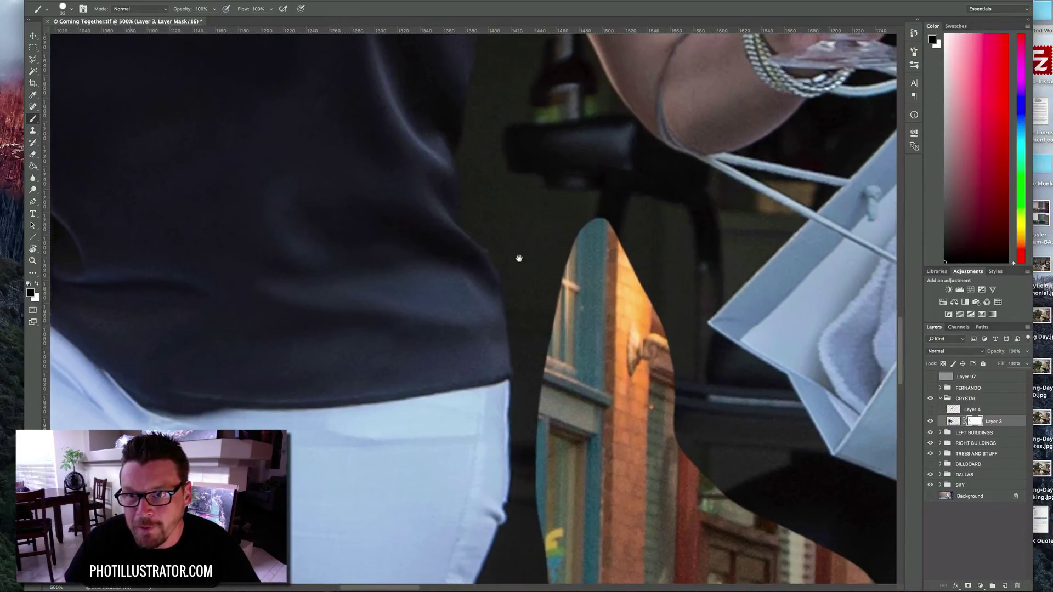
{"action": "scroll", "coordinate": [412, 342], "scroll_direction": "up", "scroll_amount": 2}
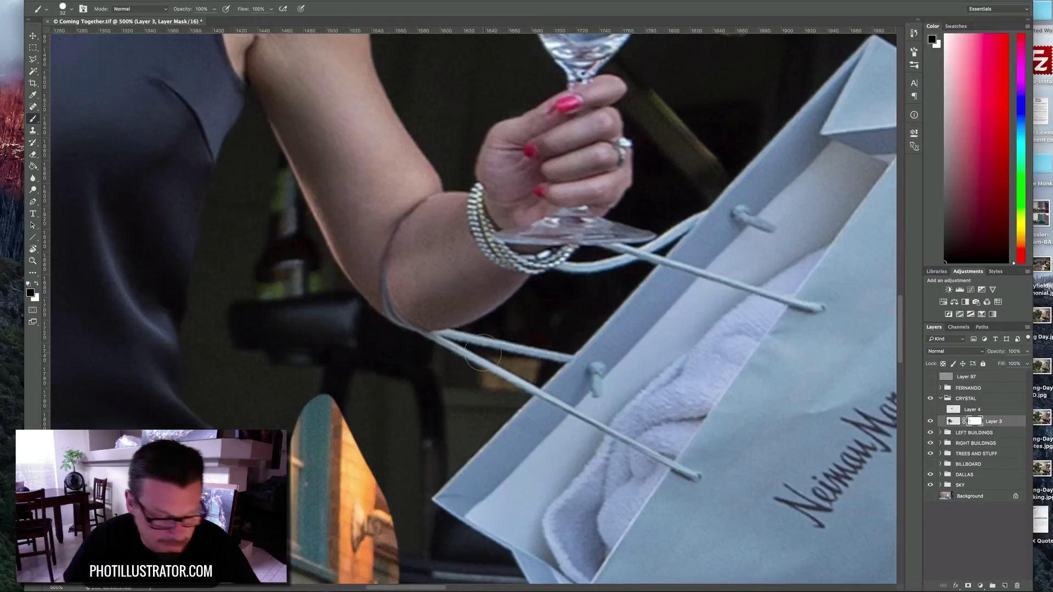
{"action": "left_click_drag", "start_coordinate": [482, 342], "coordinate": [457, 346]}
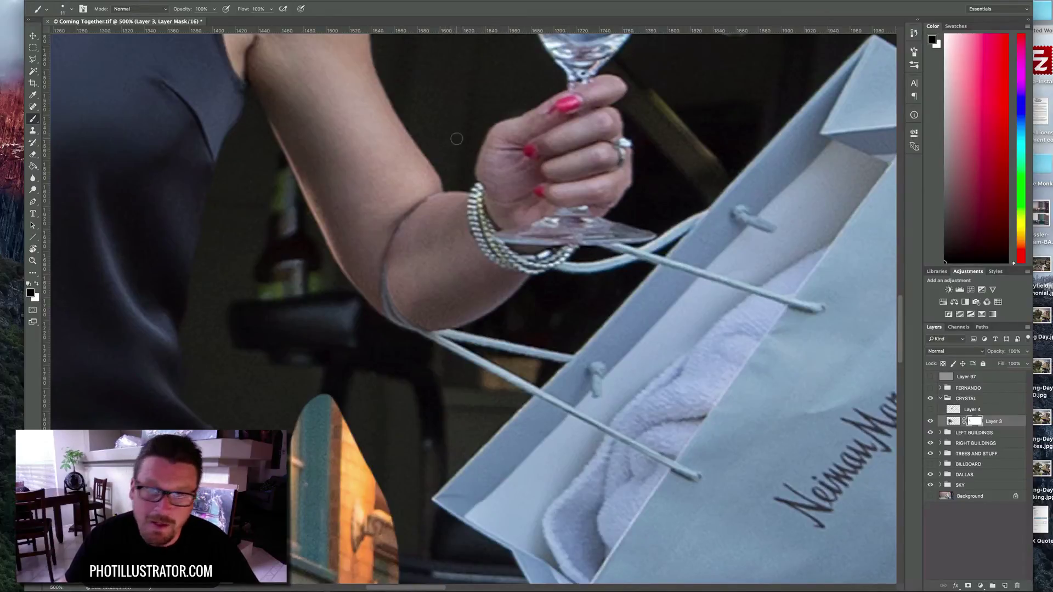
{"action": "left_click_drag", "start_coordinate": [550, 132], "coordinate": [487, 231]}
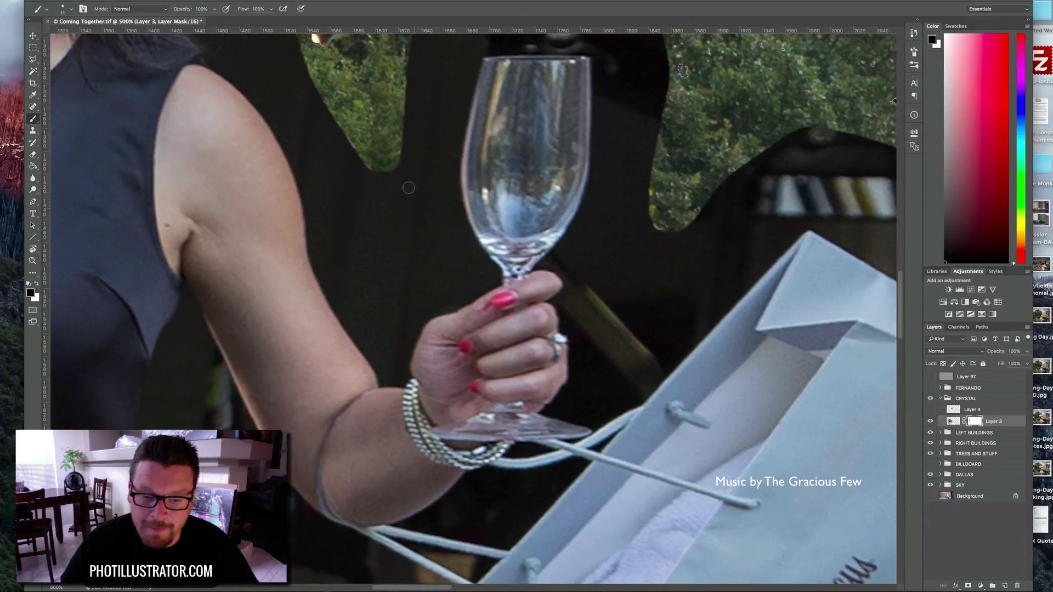
{"action": "left_click_drag", "start_coordinate": [430, 188], "coordinate": [606, 178]}
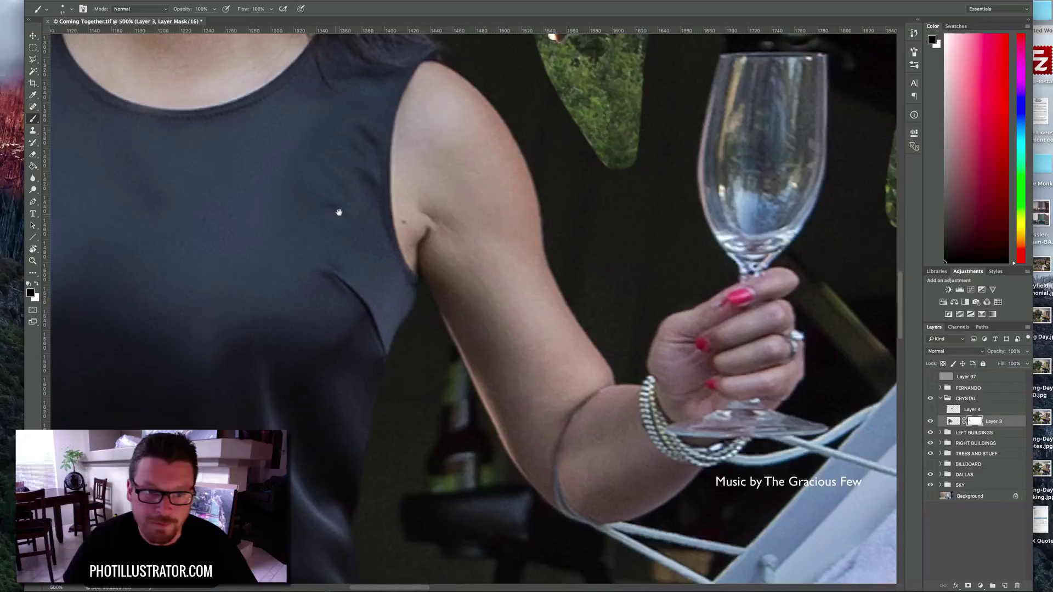
{"action": "left_click_drag", "start_coordinate": [536, 250], "coordinate": [593, 400]}
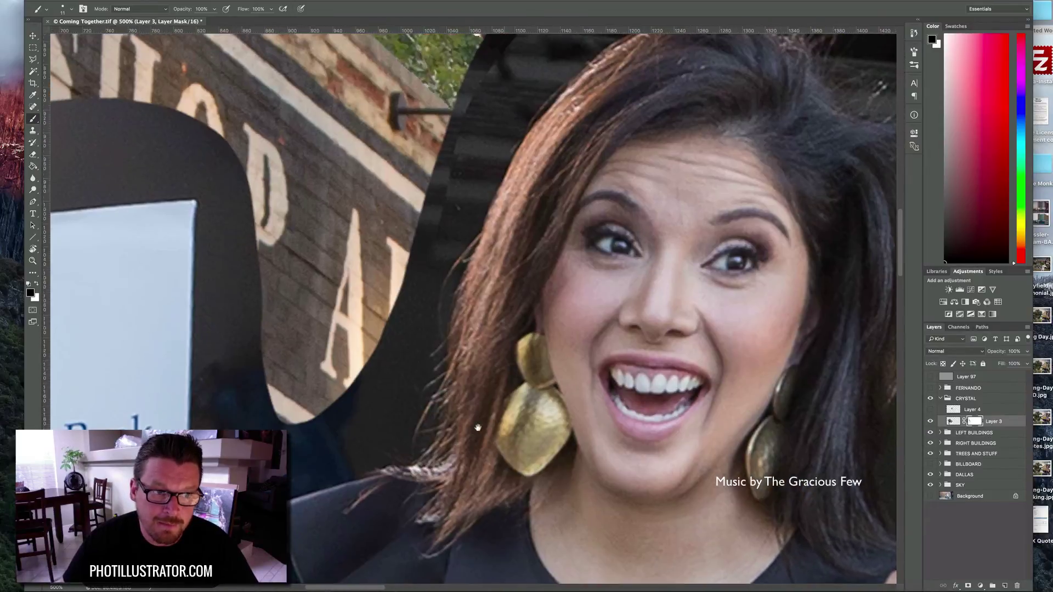
{"action": "left_click_drag", "start_coordinate": [445, 390], "coordinate": [492, 438]}
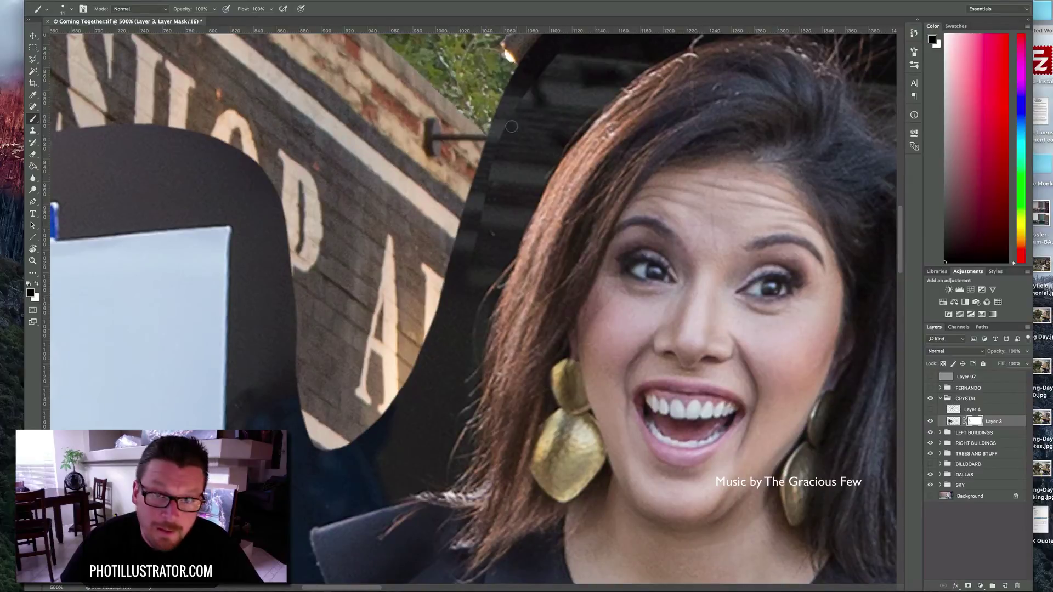
{"action": "left_click_drag", "start_coordinate": [511, 125], "coordinate": [543, 126]}
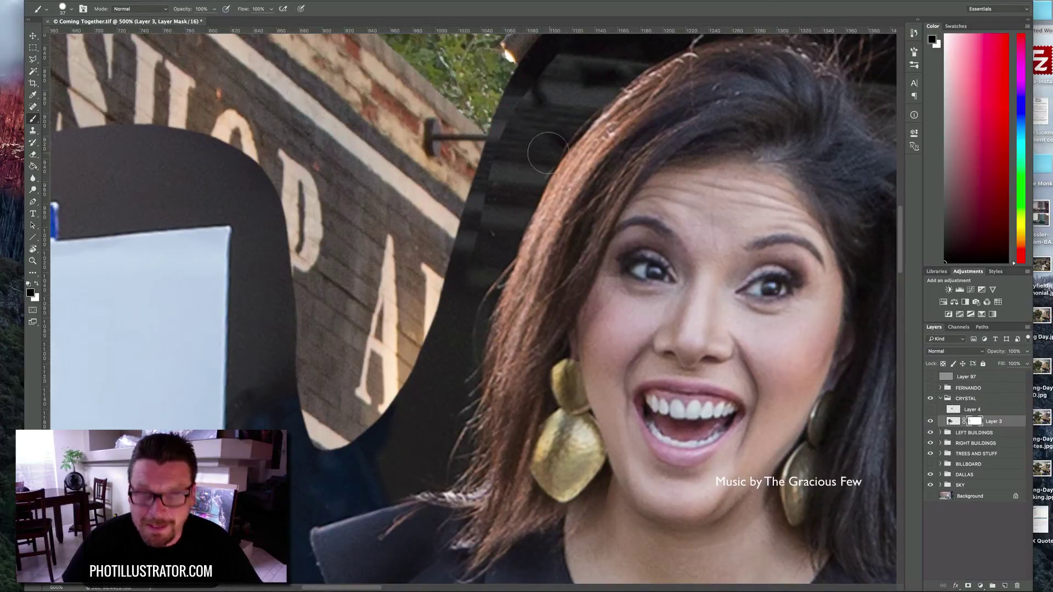
- With a 62 px brush, reveal the wall, trees and street lamp above and right of her hair
{"action": "left_click", "coordinate": [513, 202], "text": "alt"}
{"action": "left_click", "coordinate": [514, 202], "text": "alt"}
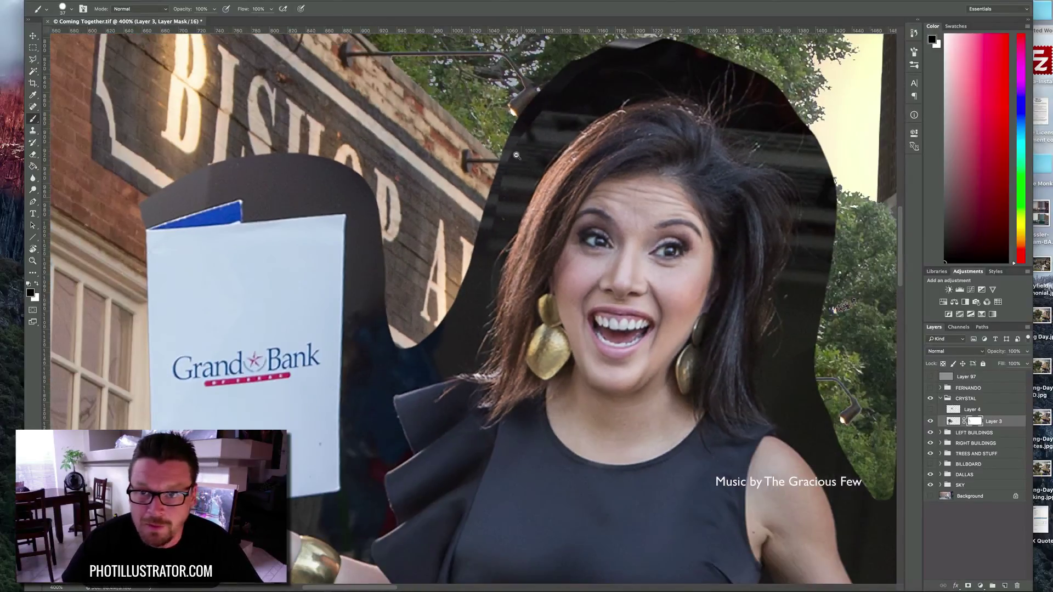
{"action": "mouse_move", "coordinate": [523, 133]}
{"action": "left_mouse_down"}
{"action": "mouse_move", "coordinate": [540, 110]}
{"action": "mouse_move", "coordinate": [540, 78]}
{"action": "mouse_move", "coordinate": [516, 159]}
{"action": "mouse_move", "coordinate": [582, 72]}
{"action": "mouse_move", "coordinate": [551, 154]}
{"action": "mouse_move", "coordinate": [522, 176]}
{"action": "mouse_move", "coordinate": [464, 340]}
{"action": "mouse_move", "coordinate": [451, 322]}
{"action": "mouse_move", "coordinate": [469, 354]}
{"action": "mouse_move", "coordinate": [467, 318]}
{"action": "left_mouse_up"}
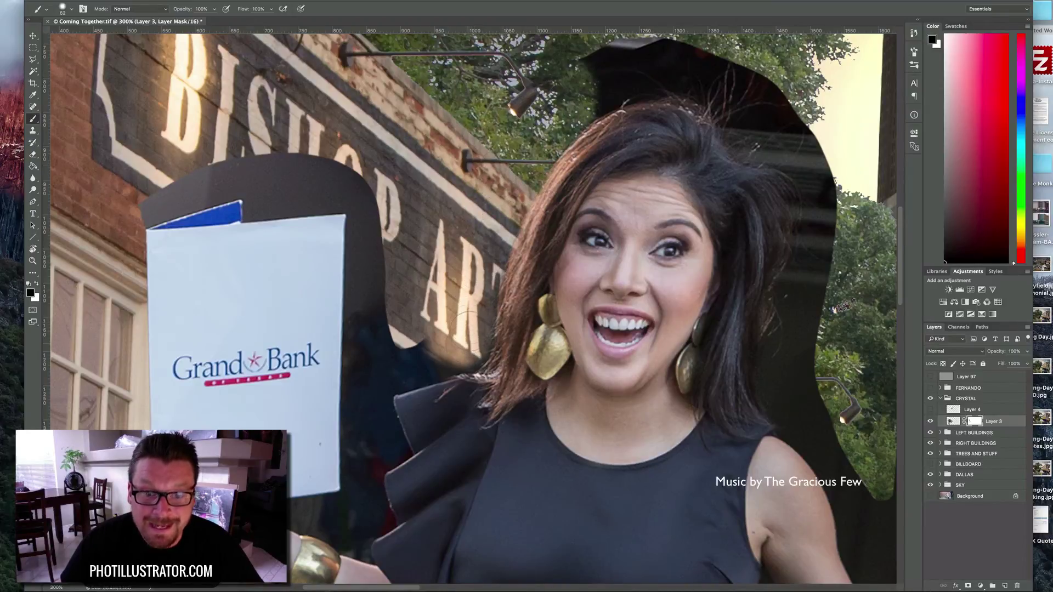
{"action": "mouse_move", "coordinate": [584, 83]}
{"action": "left_mouse_down"}
{"action": "mouse_move", "coordinate": [694, 60]}
{"action": "mouse_move", "coordinate": [603, 101]}
{"action": "mouse_move", "coordinate": [606, 113]}
{"action": "mouse_move", "coordinate": [691, 77]}
{"action": "mouse_move", "coordinate": [743, 79]}
{"action": "mouse_move", "coordinate": [708, 104]}
{"action": "mouse_move", "coordinate": [790, 99]}
{"action": "mouse_move", "coordinate": [724, 129]}
{"action": "mouse_move", "coordinate": [757, 146]}
{"action": "mouse_move", "coordinate": [700, 115]}
{"action": "mouse_move", "coordinate": [789, 91]}
{"action": "mouse_move", "coordinate": [767, 148]}
{"action": "mouse_move", "coordinate": [814, 159]}
{"action": "mouse_move", "coordinate": [830, 189]}
{"action": "mouse_move", "coordinate": [812, 255]}
{"action": "mouse_move", "coordinate": [779, 176]}
{"action": "mouse_move", "coordinate": [815, 275]}
{"action": "mouse_move", "coordinate": [798, 354]}
{"action": "mouse_move", "coordinate": [790, 313]}
{"action": "left_mouse_up"}
{"action": "left_click_drag", "start_coordinate": [709, 331], "coordinate": [637, 243]}
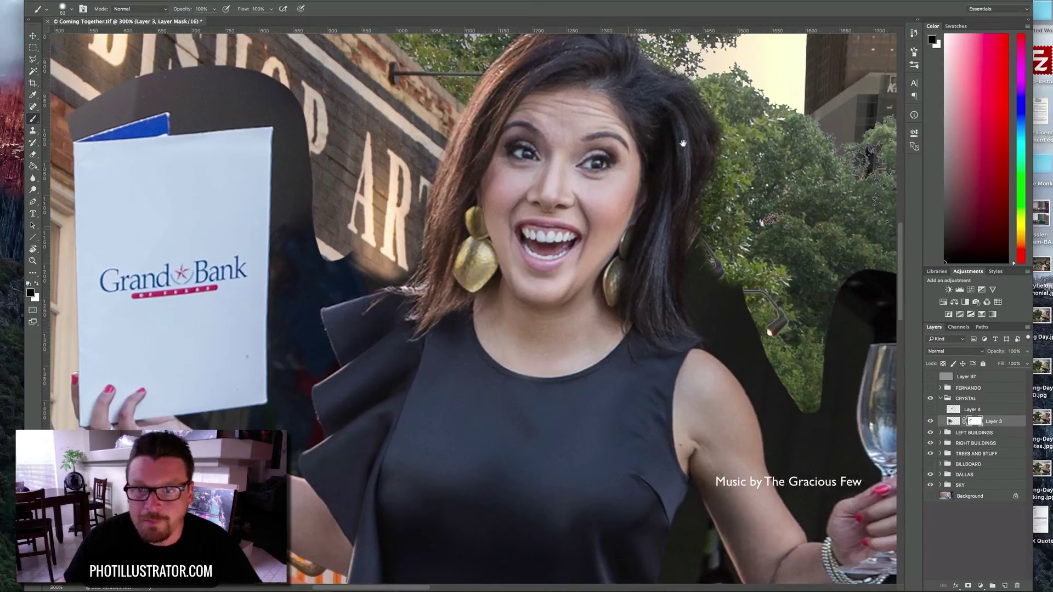
{"action": "mouse_move", "coordinate": [709, 255]}
{"action": "left_mouse_down"}
{"action": "mouse_move", "coordinate": [712, 316]}
{"action": "mouse_move", "coordinate": [731, 305]}
{"action": "mouse_move", "coordinate": [746, 321]}
{"action": "mouse_move", "coordinate": [722, 296]}
{"action": "mouse_move", "coordinate": [724, 283]}
{"action": "mouse_move", "coordinate": [723, 329]}
{"action": "left_mouse_up"}
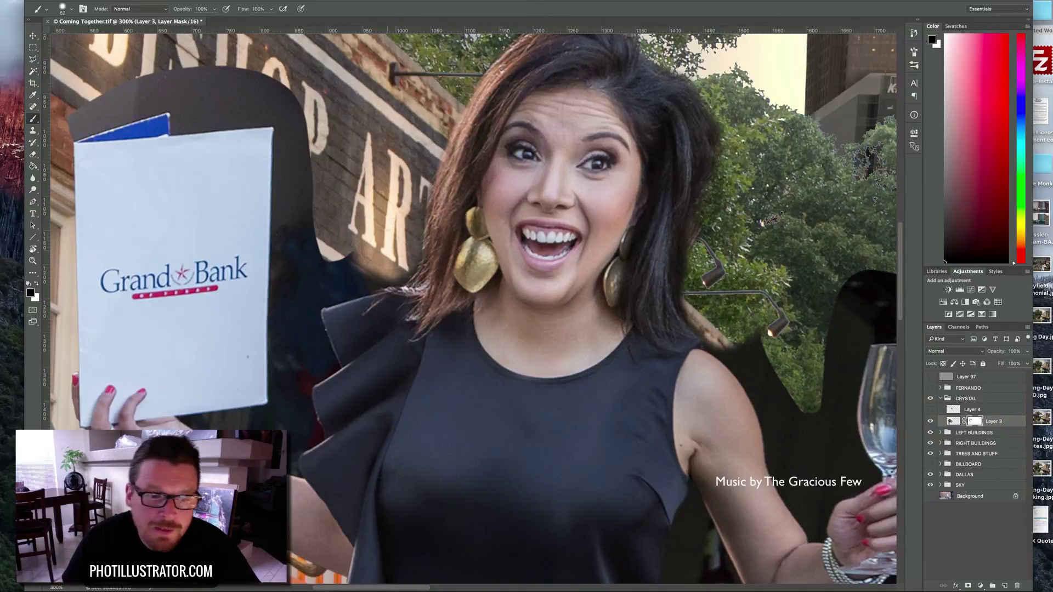
- Reveal the brick wall left of her hair, clearing the dark patches near the P
{"action": "mouse_move", "coordinate": [362, 260]}
{"action": "left_mouse_down"}
{"action": "mouse_move", "coordinate": [335, 274]}
{"action": "mouse_move", "coordinate": [307, 183]}
{"action": "left_mouse_up"}
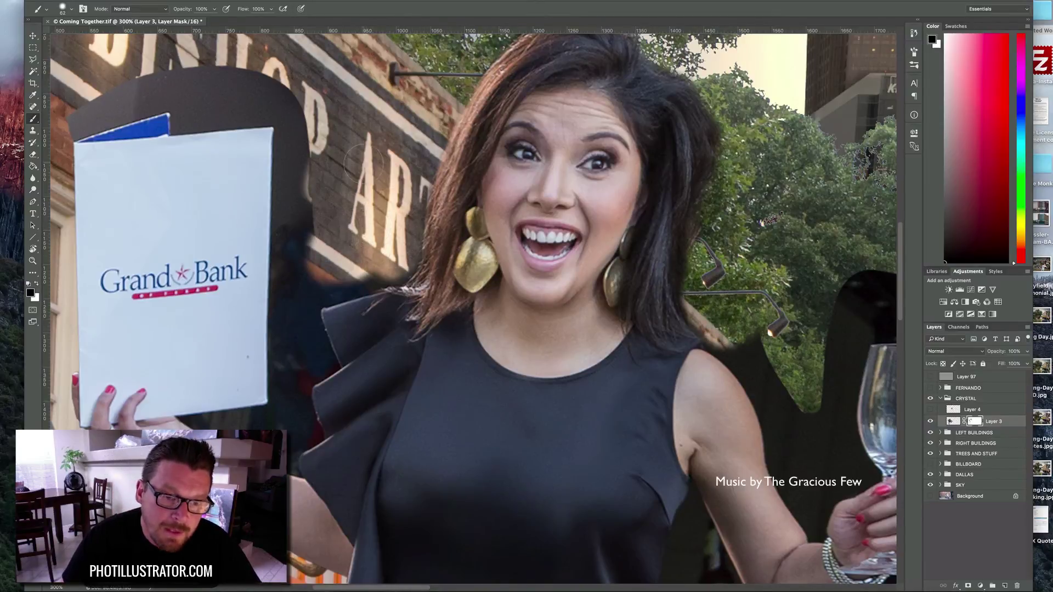
{"action": "mouse_move", "coordinate": [309, 116]}
{"action": "left_mouse_down"}
{"action": "mouse_move", "coordinate": [308, 164]}
{"action": "mouse_move", "coordinate": [303, 129]}
{"action": "left_mouse_up"}
{"action": "left_click_drag", "start_coordinate": [296, 164], "coordinate": [297, 133]}
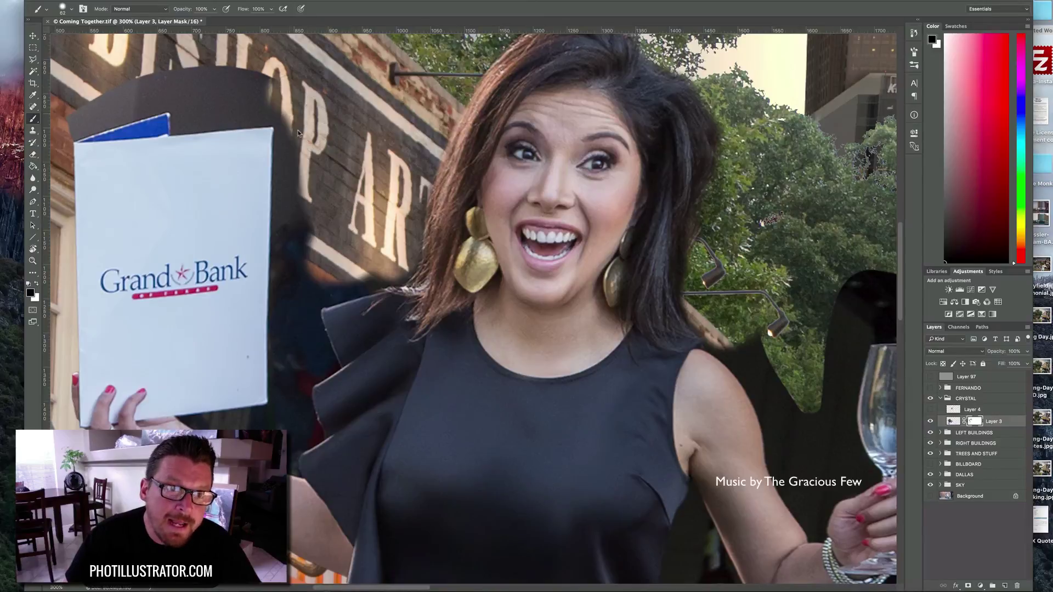
{"action": "left_click_drag", "start_coordinate": [618, 226], "coordinate": [692, 223]}
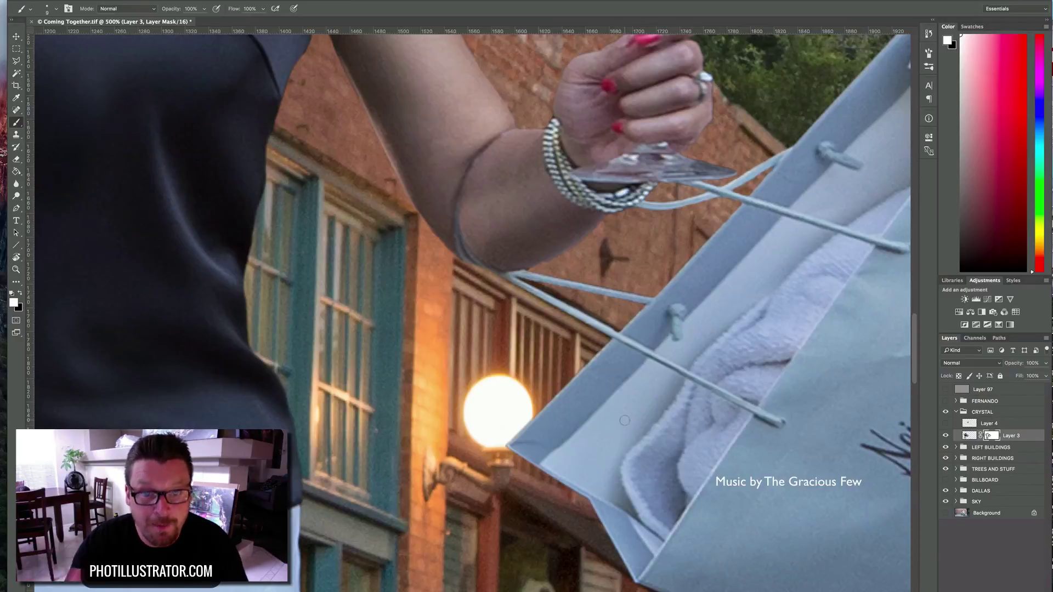
- Zoom out from the shopping bag to 100% to view the whole Dallas street composite
{"action": "left_click", "coordinate": [417, 246], "text": "alt"}
{"action": "left_click", "coordinate": [334, 308], "text": "alt"}
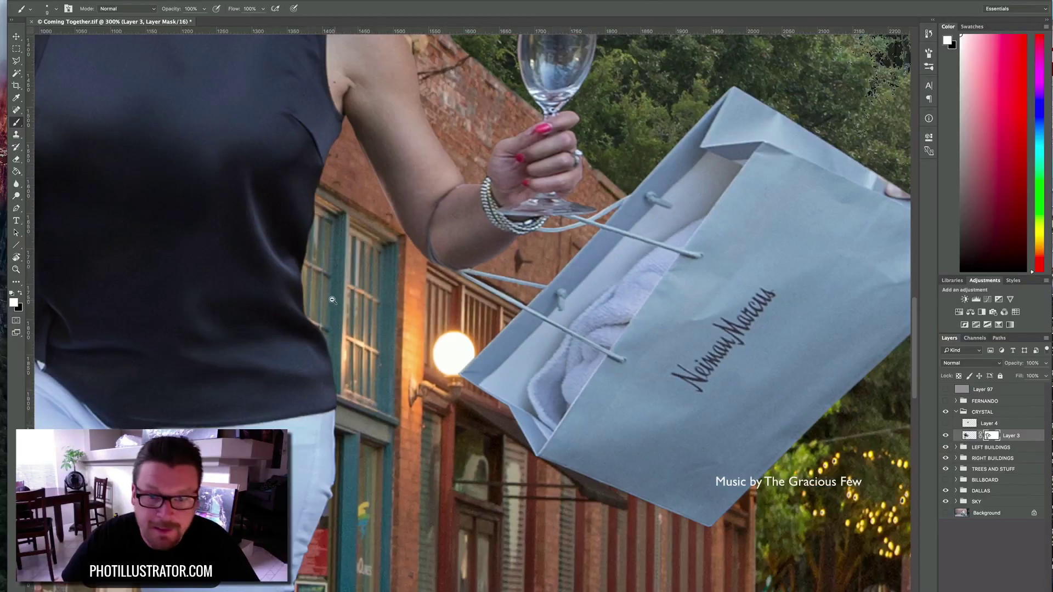
{"action": "left_click", "coordinate": [311, 336], "text": "alt"}
{"action": "left_click", "coordinate": [299, 375], "text": "alt"}
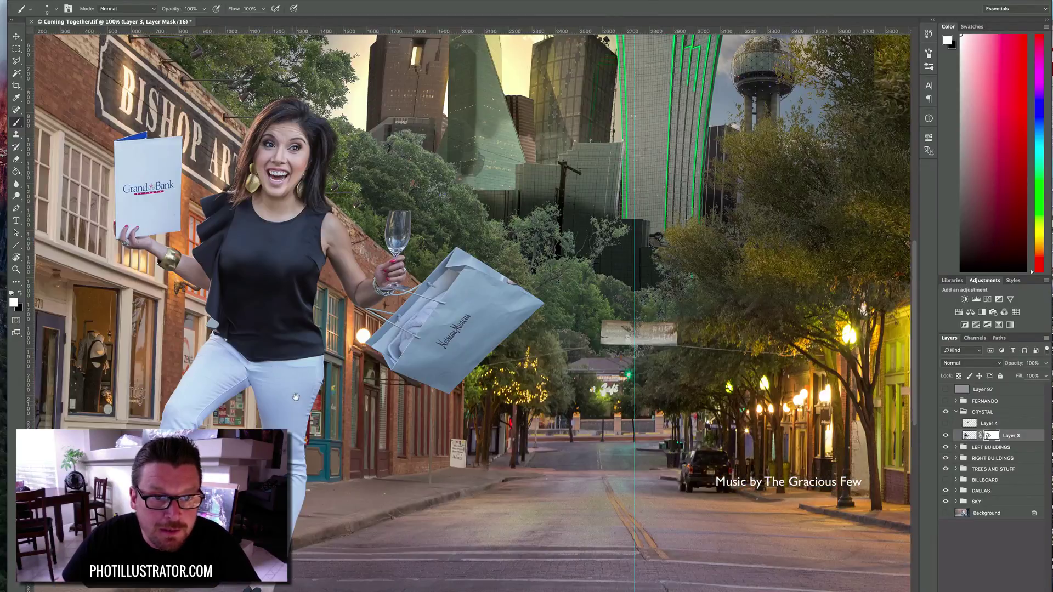
{"action": "left_click_drag", "start_coordinate": [296, 397], "coordinate": [579, 378]}
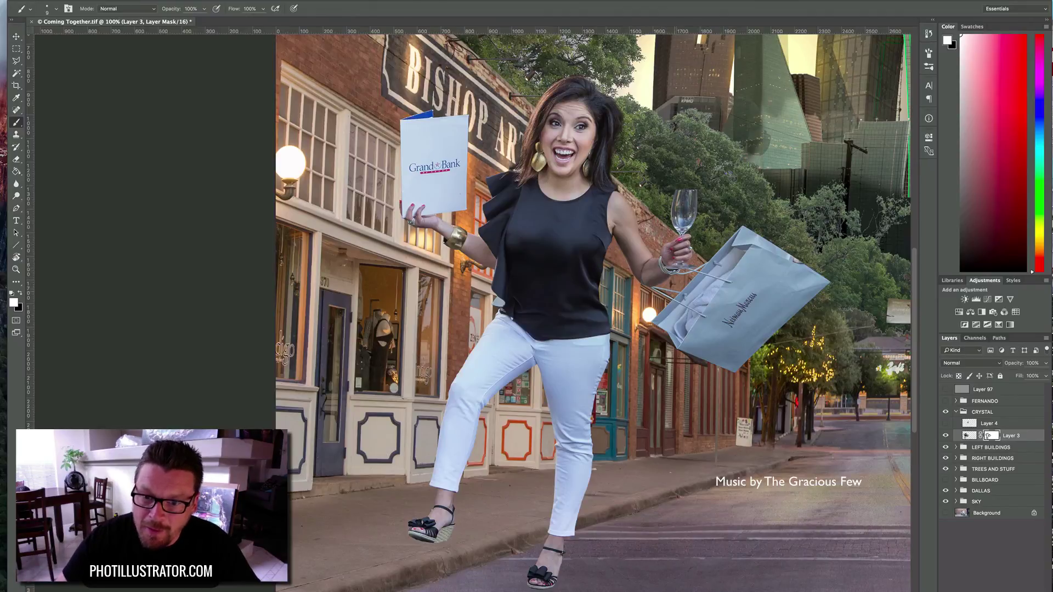
{"action": "key", "text": "v"}
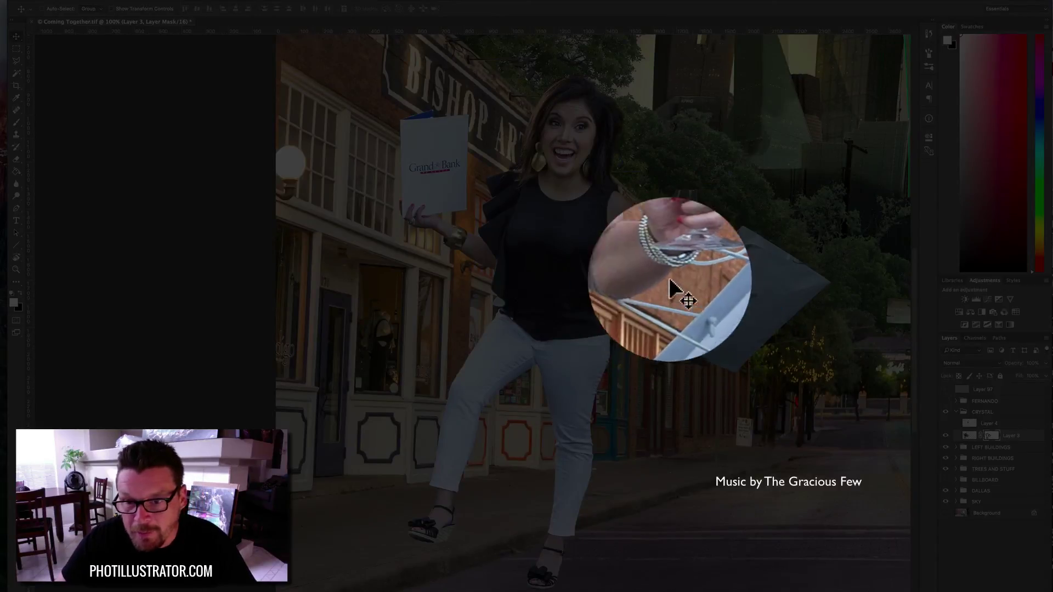